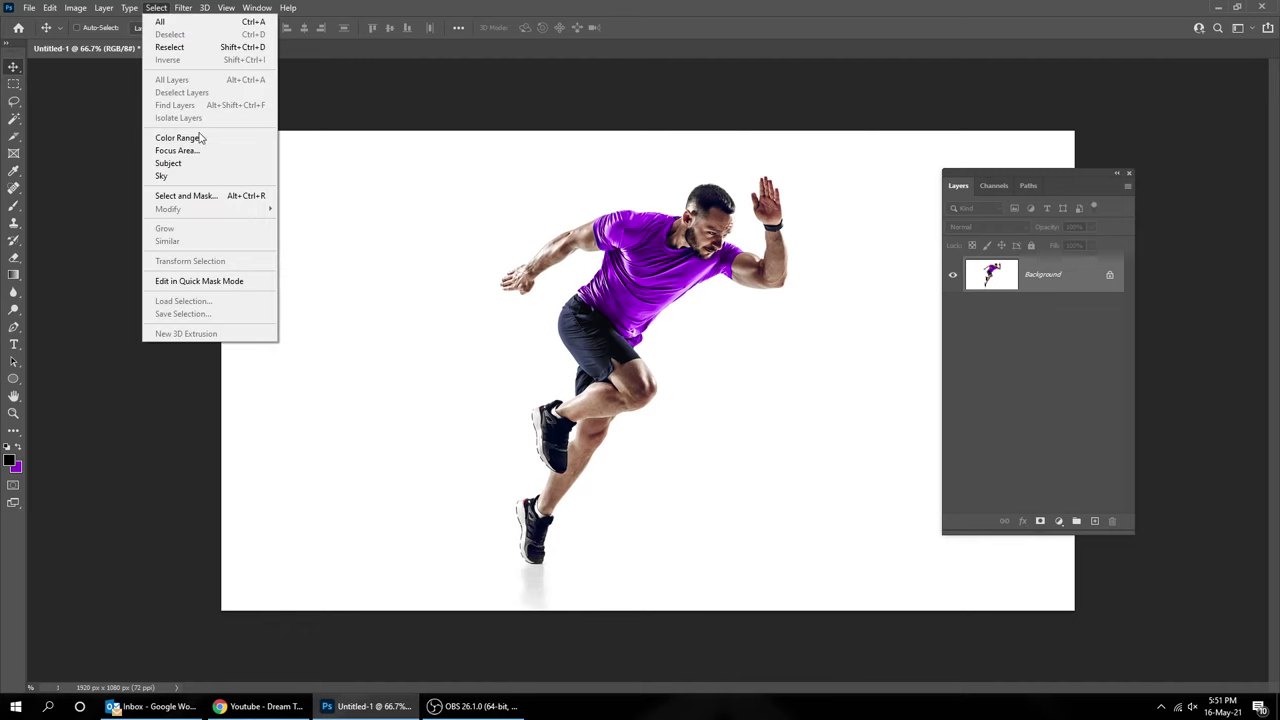
Step: Select the sprinter with Select Subject and add a layer mask hiding the background
{"action": "left_click", "coordinate": [195, 165]}
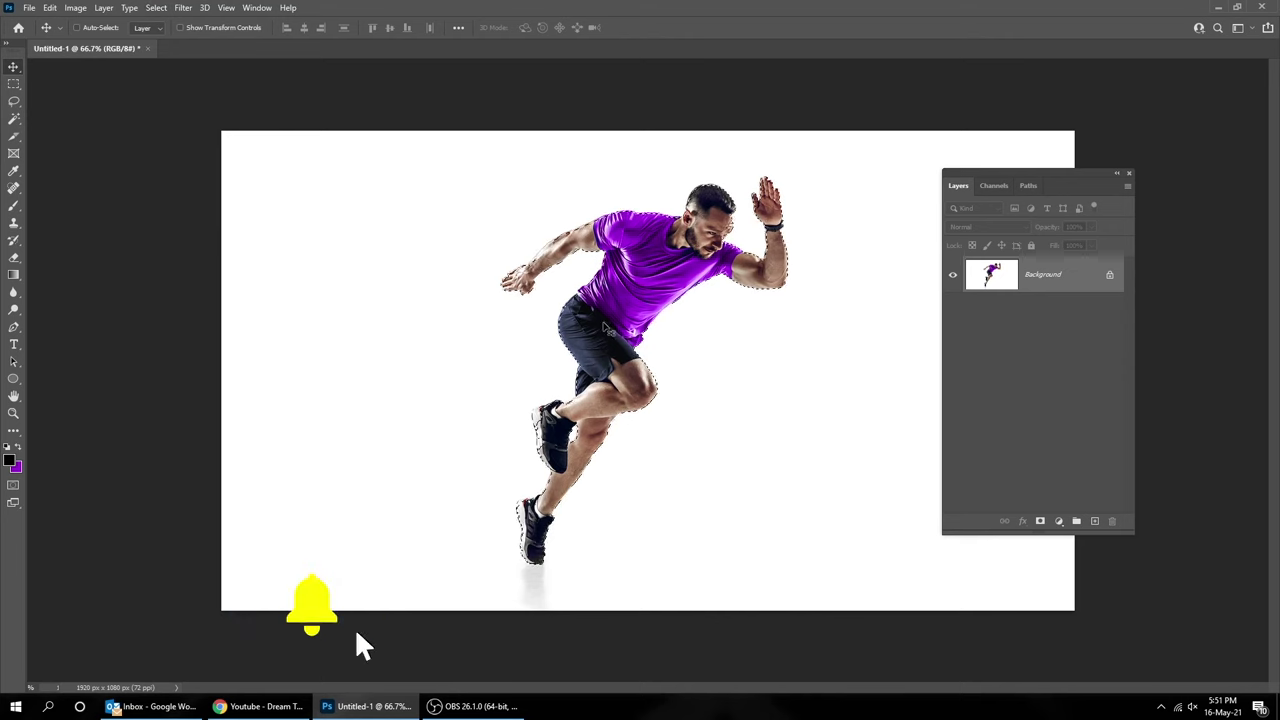
{"action": "left_click", "coordinate": [1040, 521]}
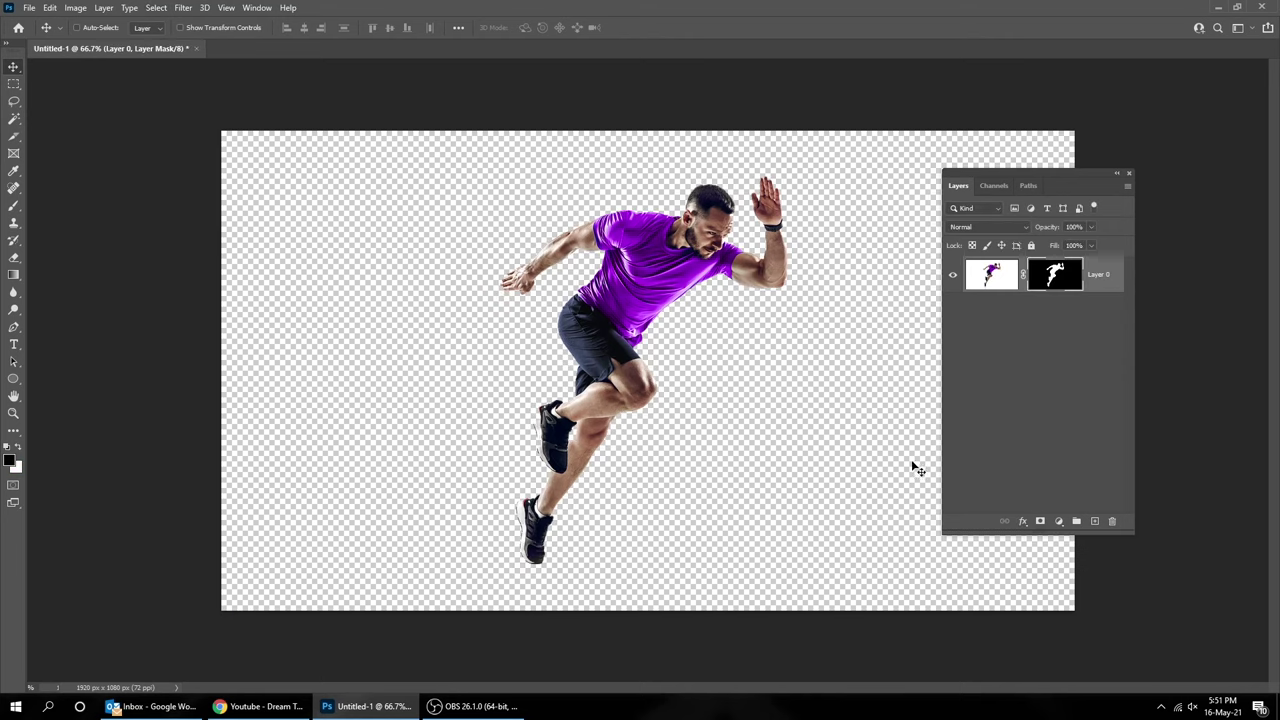
{"action": "left_click", "coordinate": [1059, 521]}
Step: Add a white Solid Color fill layer and move it beneath the sprinter layer
{"action": "left_click", "coordinate": [1085, 289]}
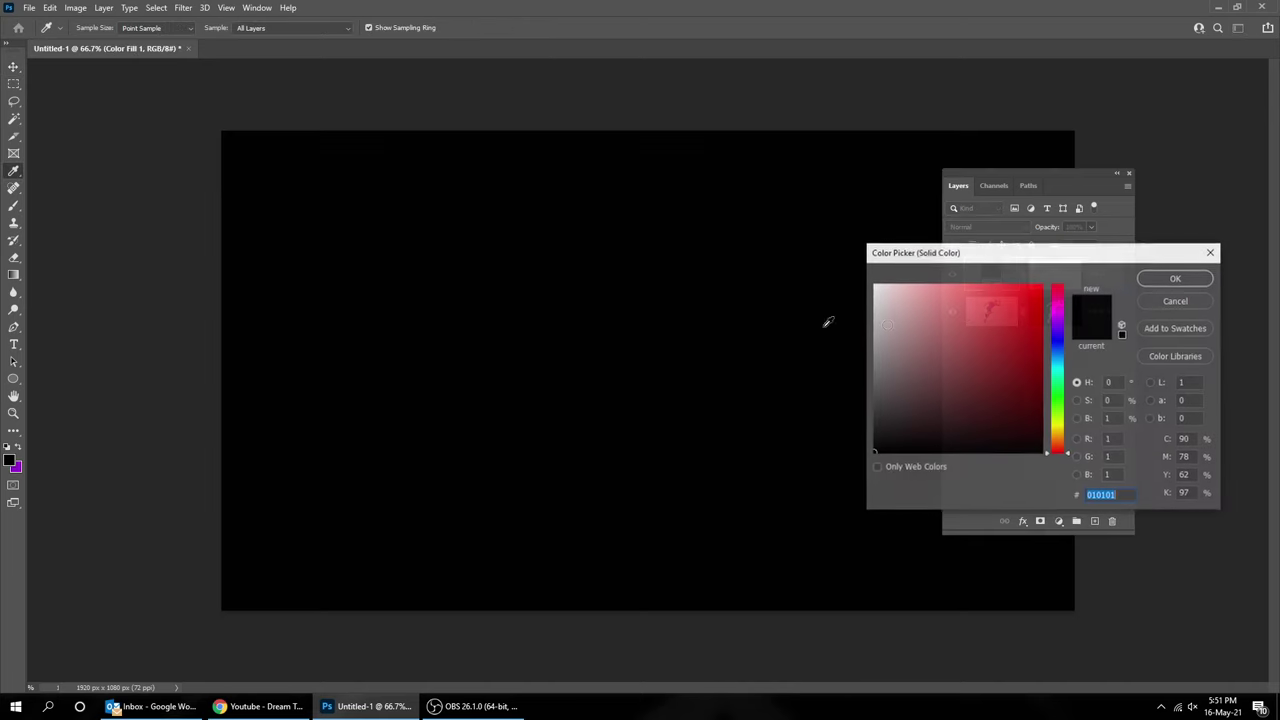
{"action": "left_click_drag", "start_coordinate": [925, 351], "coordinate": [862, 282]}
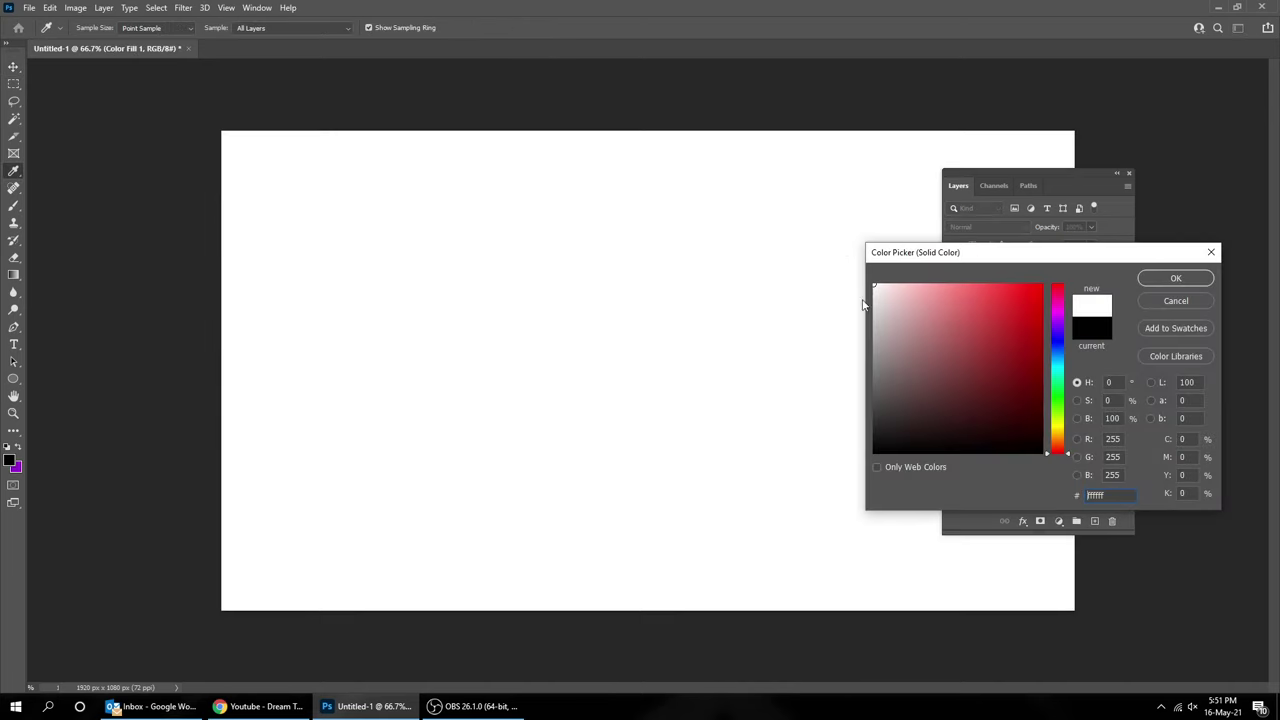
{"action": "left_click", "coordinate": [1156, 284]}
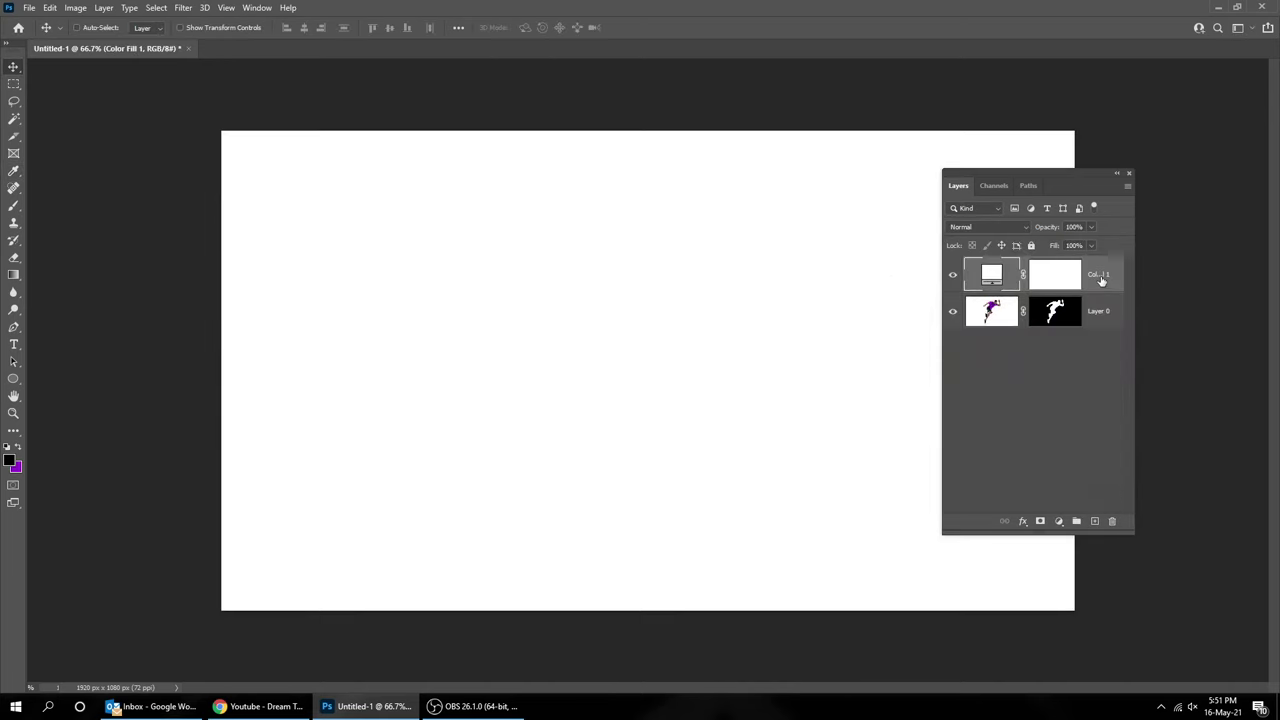
{"action": "left_click_drag", "start_coordinate": [1101, 281], "coordinate": [1096, 330]}
Step: Apply Layer 0's mask permanently and duplicate it as Layer 0 copy
{"action": "left_click", "coordinate": [1100, 281]}
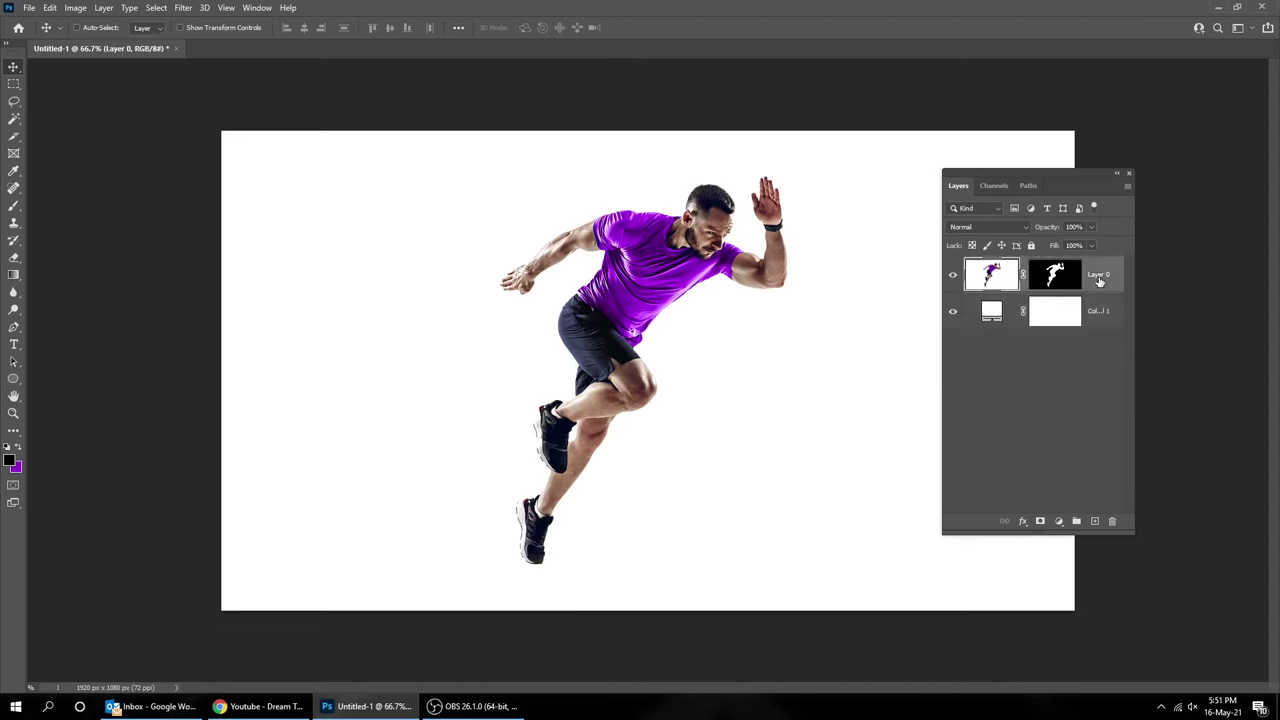
{"action": "left_click", "coordinate": [1098, 311]}
{"action": "left_click_drag", "start_coordinate": [1060, 182], "coordinate": [1001, 162]}
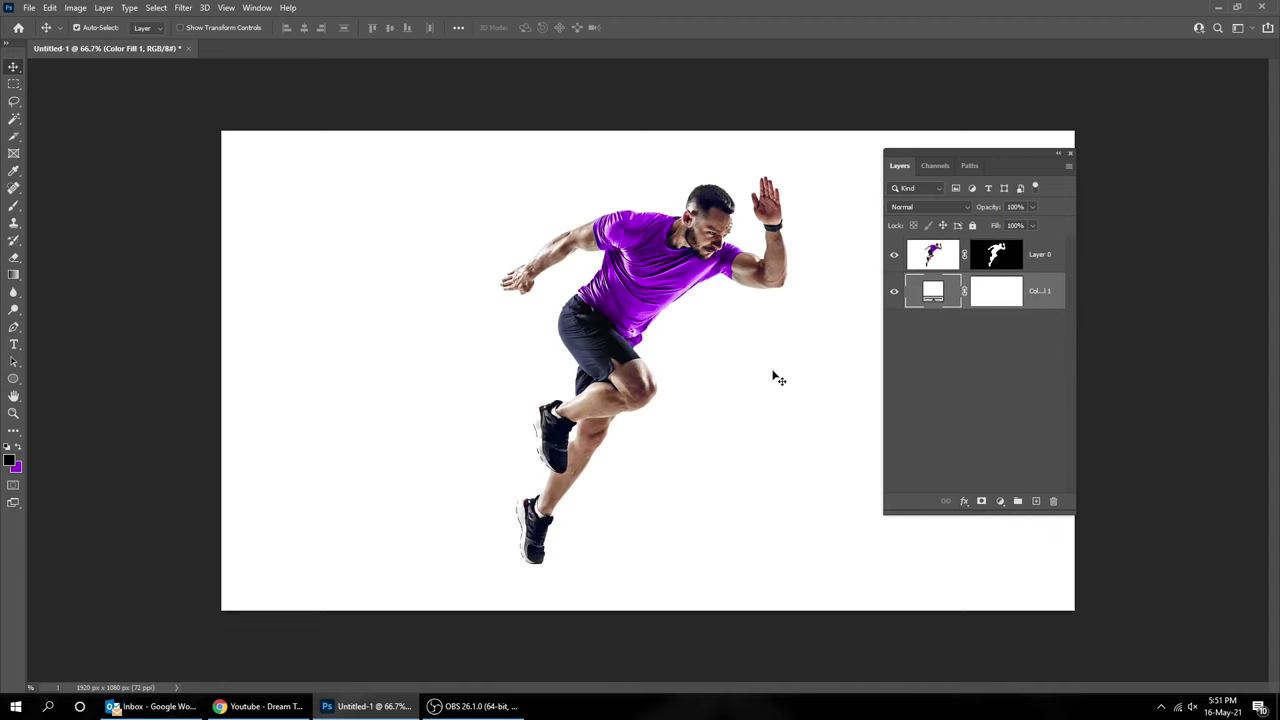
{"action": "left_click", "coordinate": [996, 254]}
{"action": "left_click", "coordinate": [1054, 502]}
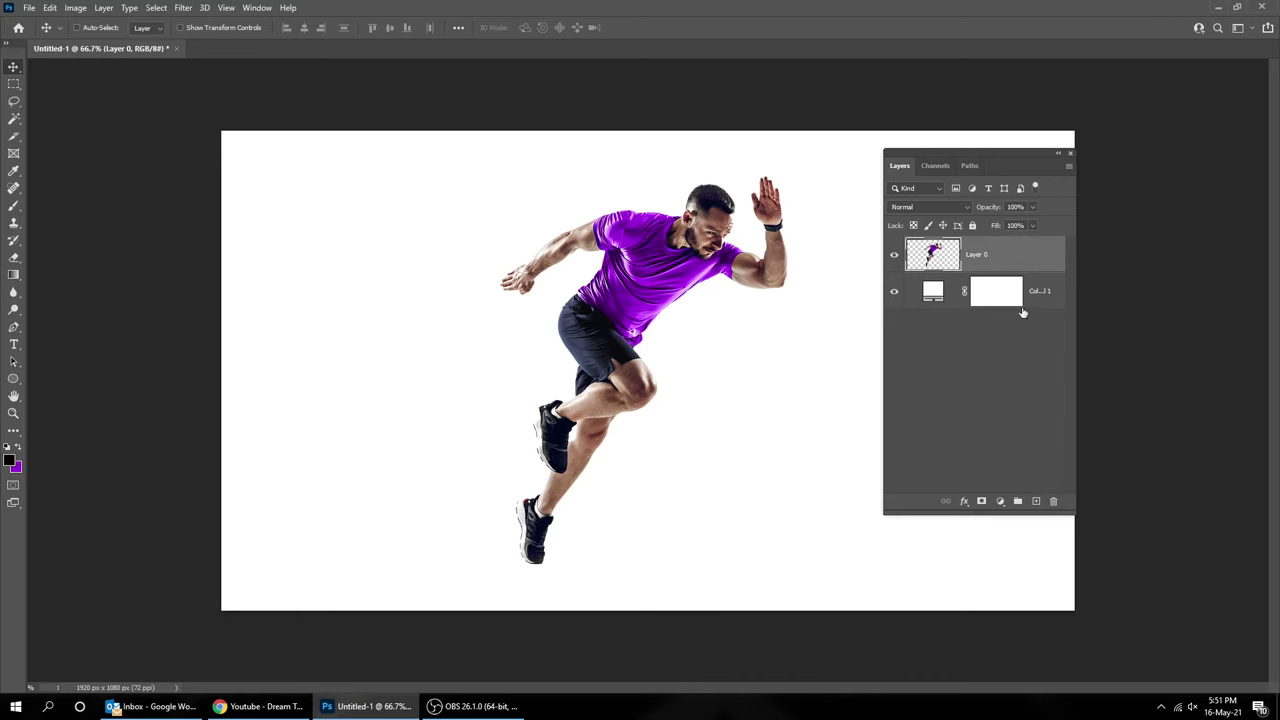
{"action": "left_click_drag", "start_coordinate": [1006, 262], "coordinate": [1036, 501]}
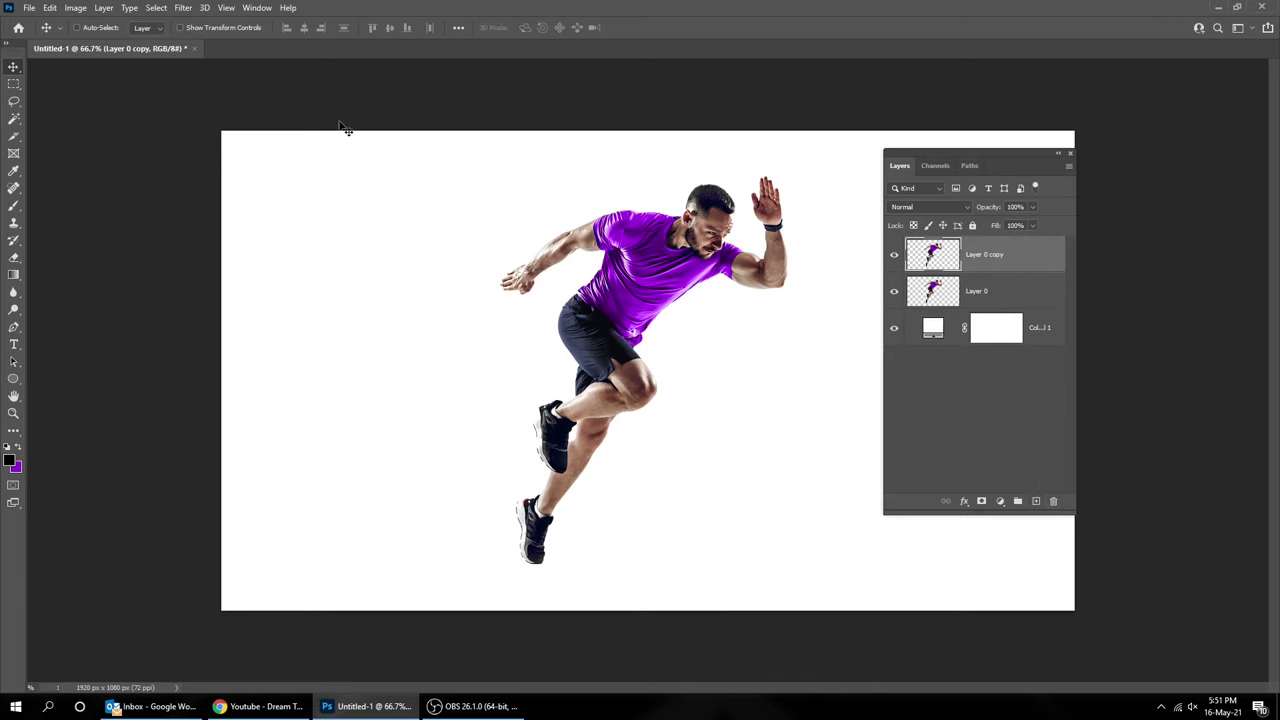
Step: Apply a Motion Blur at 0° angle and 71 px distance to Layer 0 copy
{"action": "left_click", "coordinate": [184, 9]}
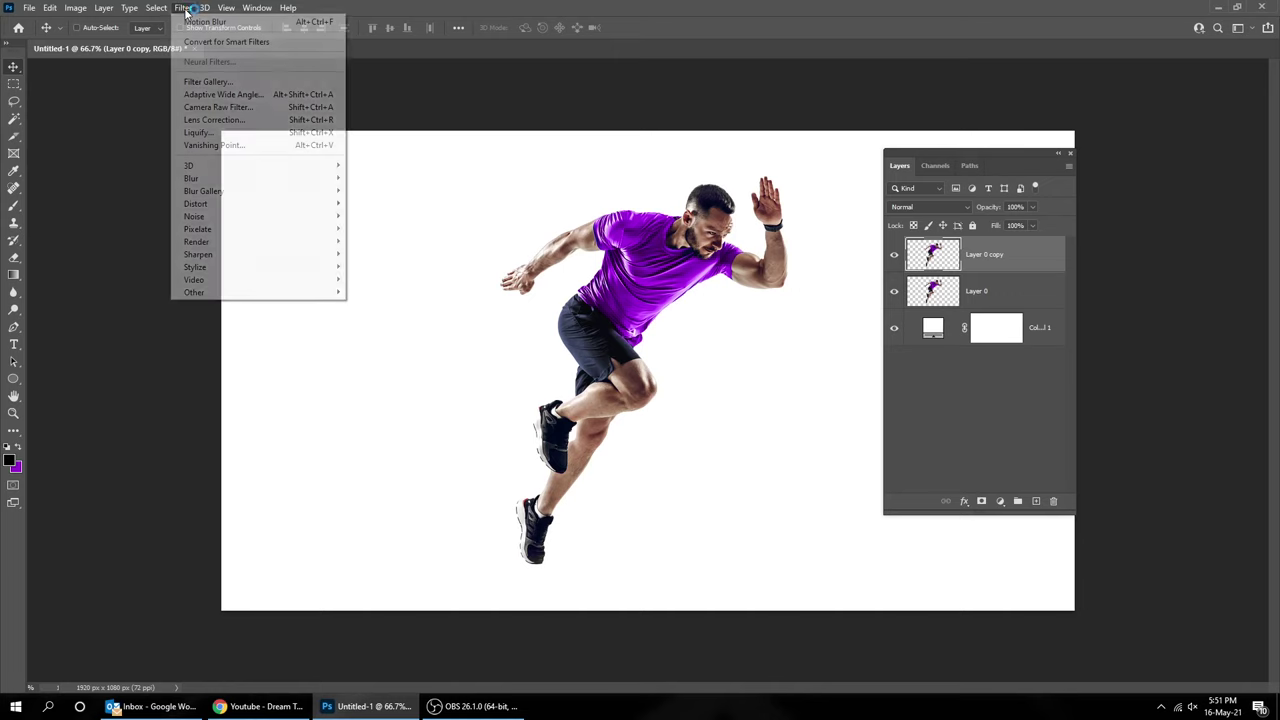
{"action": "mouse_move", "coordinate": [246, 182]}
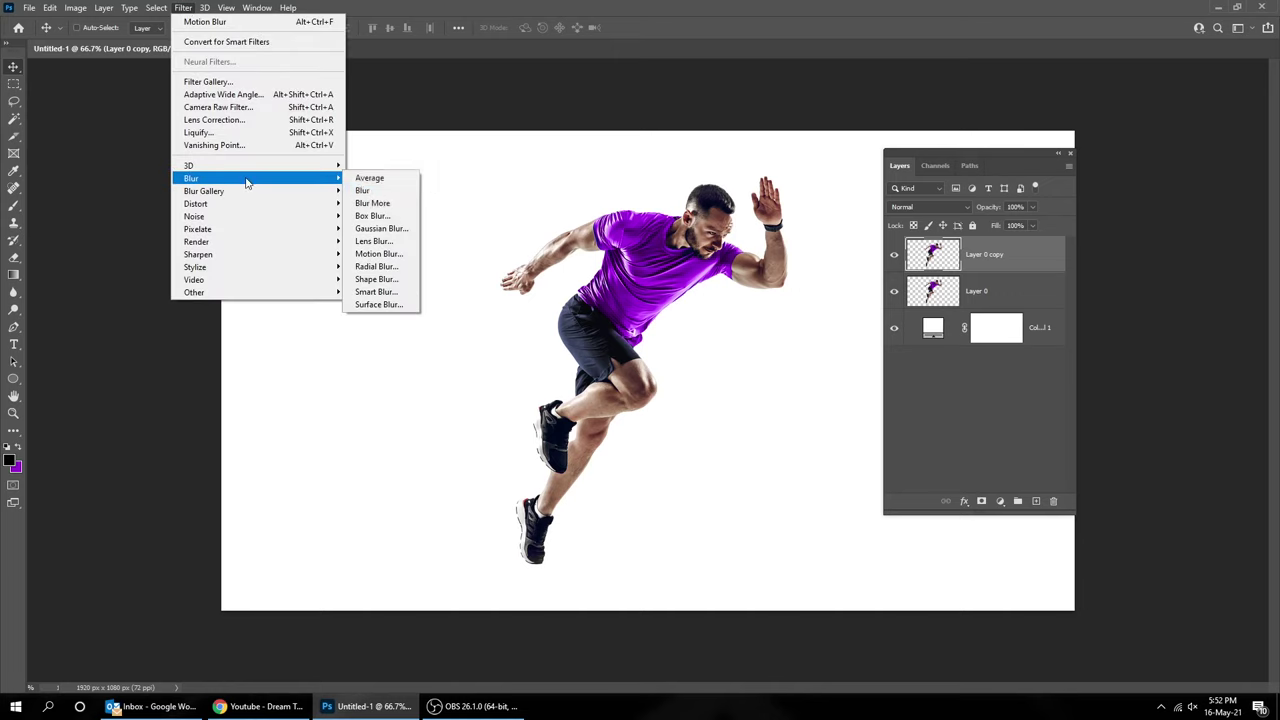
{"action": "left_click", "coordinate": [408, 260]}
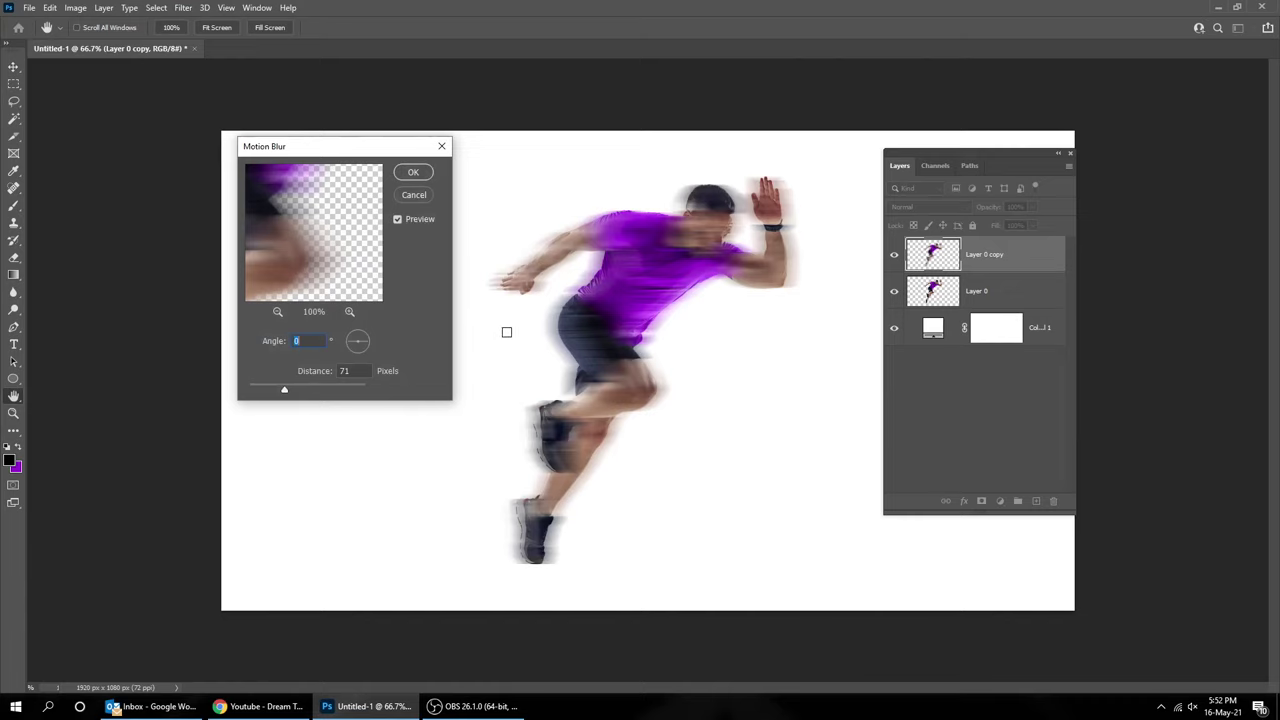
{"action": "left_click", "coordinate": [415, 173]}
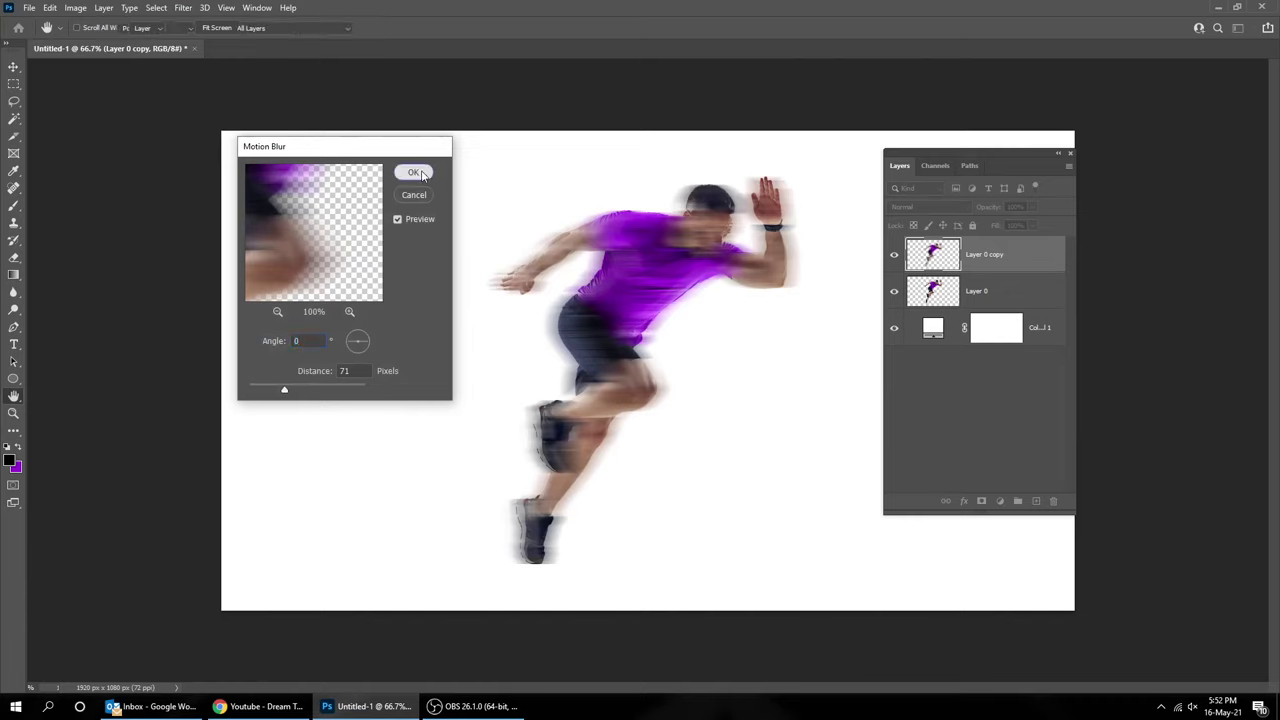
Step: Add a layer mask to the blurred copy and paint black over the lower leg and shoe
{"action": "left_click", "coordinate": [981, 501]}
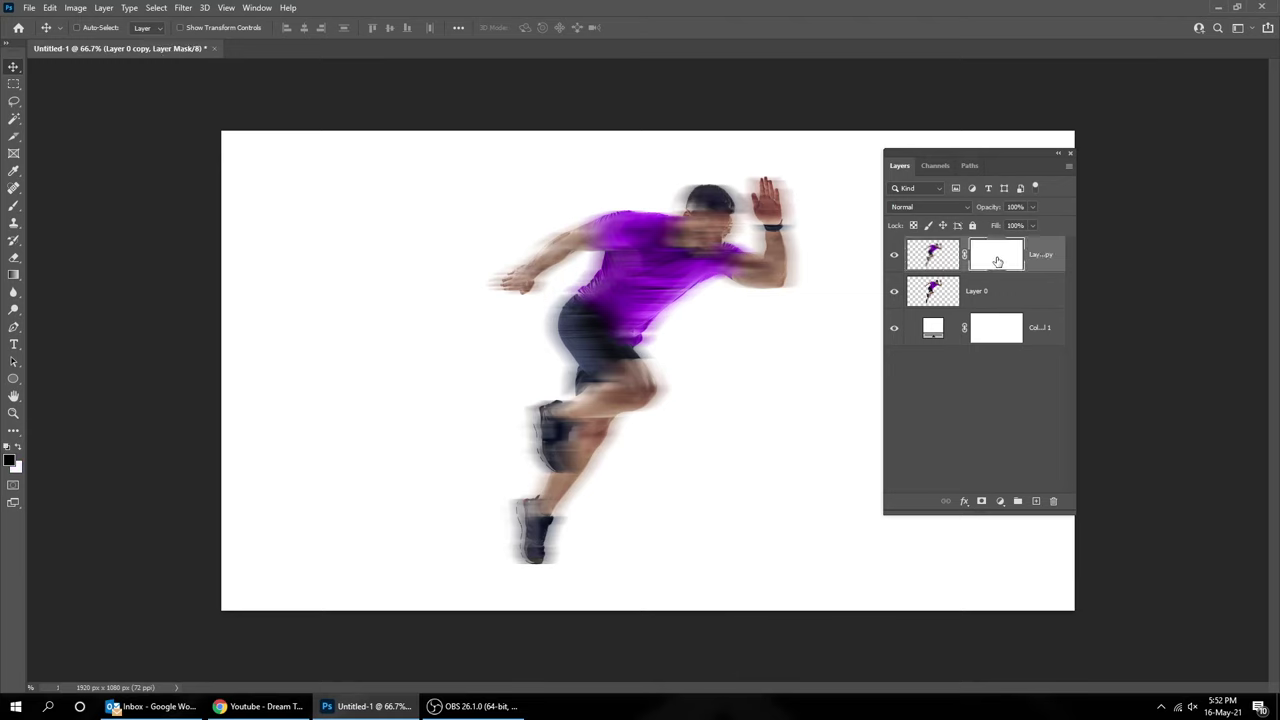
{"action": "key", "text": "b"}
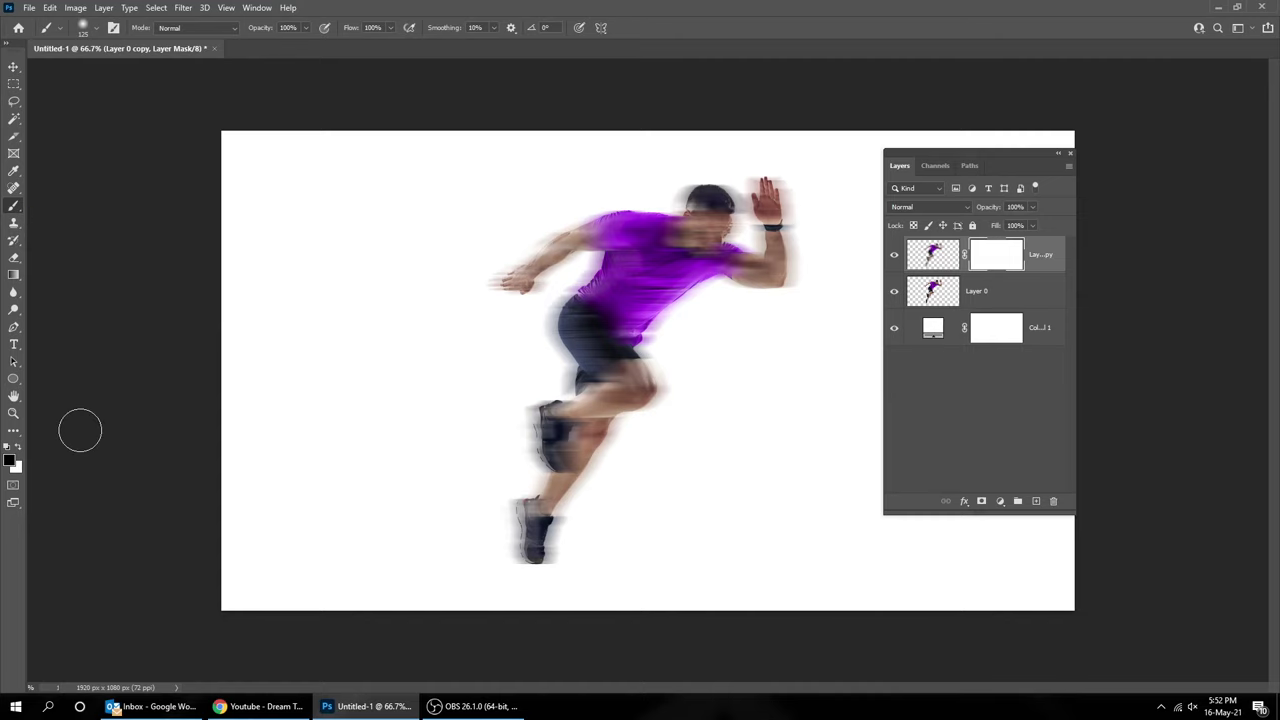
{"action": "mouse_move", "coordinate": [514, 494]}
{"action": "left_mouse_down"}
{"action": "mouse_move", "coordinate": [567, 497]}
{"action": "mouse_move", "coordinate": [546, 549]}
{"action": "mouse_move", "coordinate": [625, 381]}
{"action": "mouse_move", "coordinate": [618, 345]}
{"action": "mouse_move", "coordinate": [604, 348]}
{"action": "mouse_move", "coordinate": [594, 322]}
{"action": "mouse_move", "coordinate": [603, 346]}
{"action": "mouse_move", "coordinate": [601, 317]}
{"action": "mouse_move", "coordinate": [615, 342]}
{"action": "mouse_move", "coordinate": [615, 323]}
{"action": "mouse_move", "coordinate": [625, 336]}
{"action": "mouse_move", "coordinate": [652, 296]}
{"action": "left_mouse_up"}
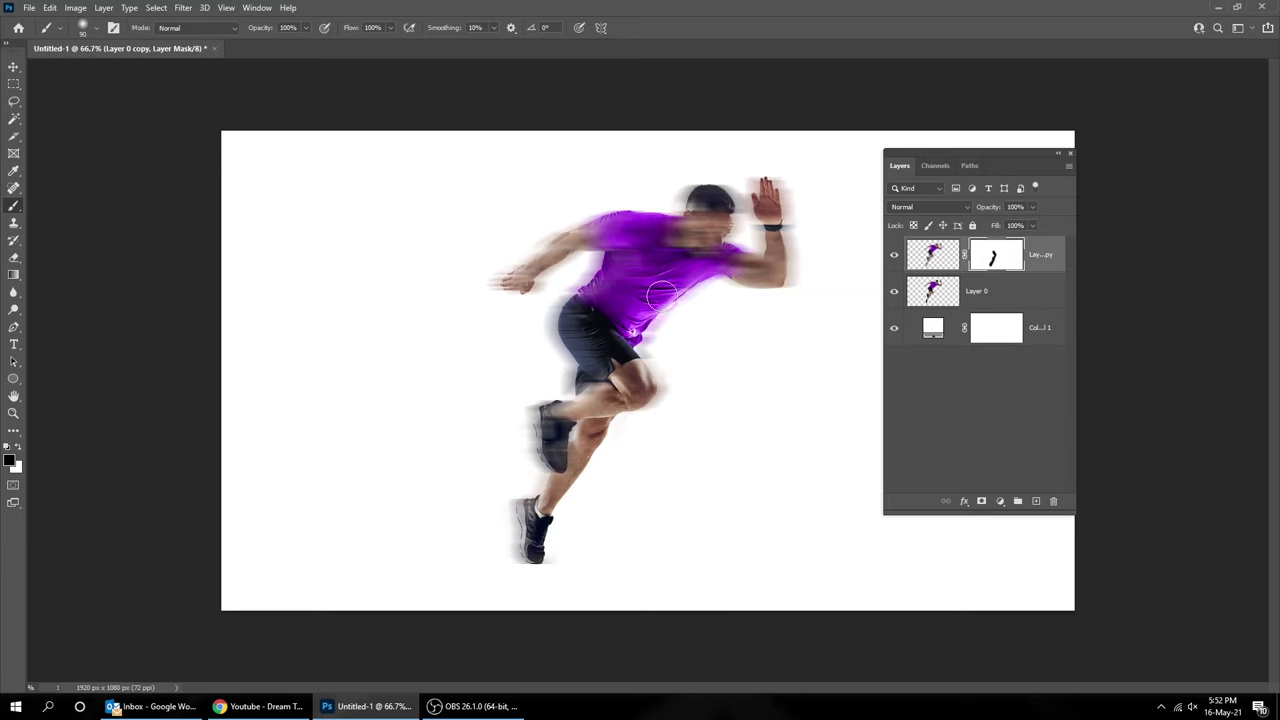
{"action": "left_click", "coordinate": [97, 29]}
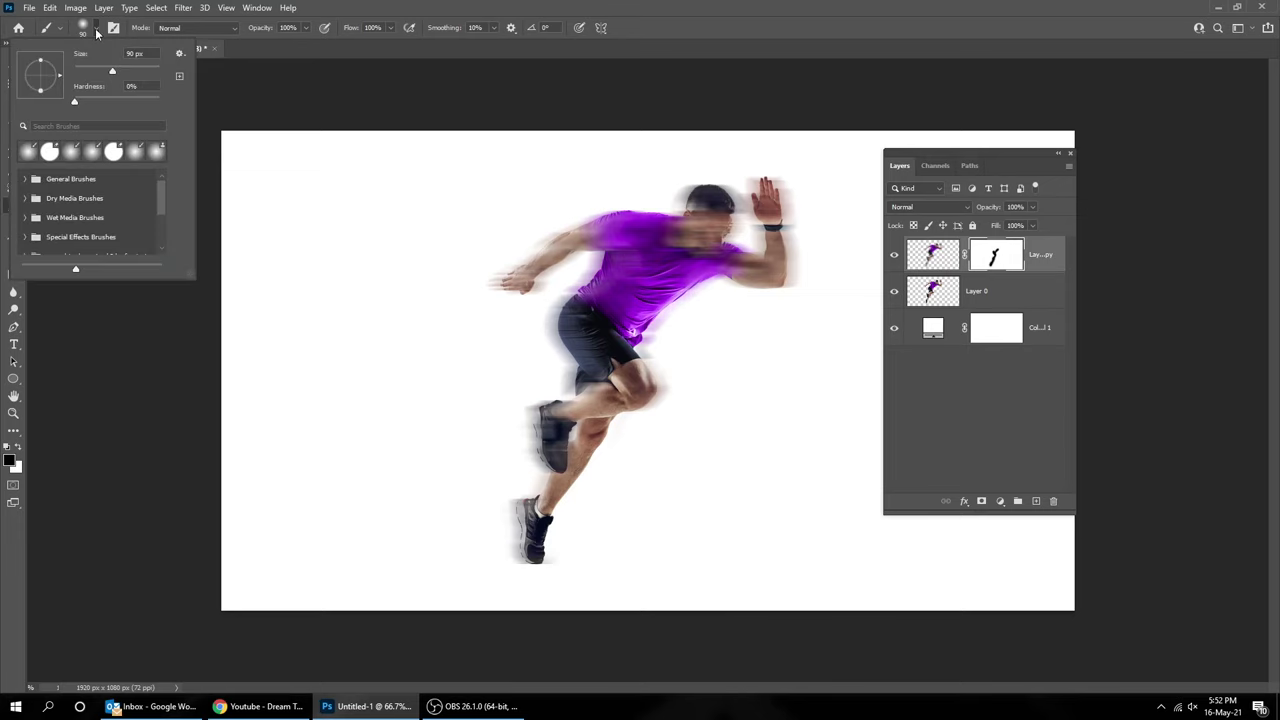
{"action": "left_click", "coordinate": [670, 262]}
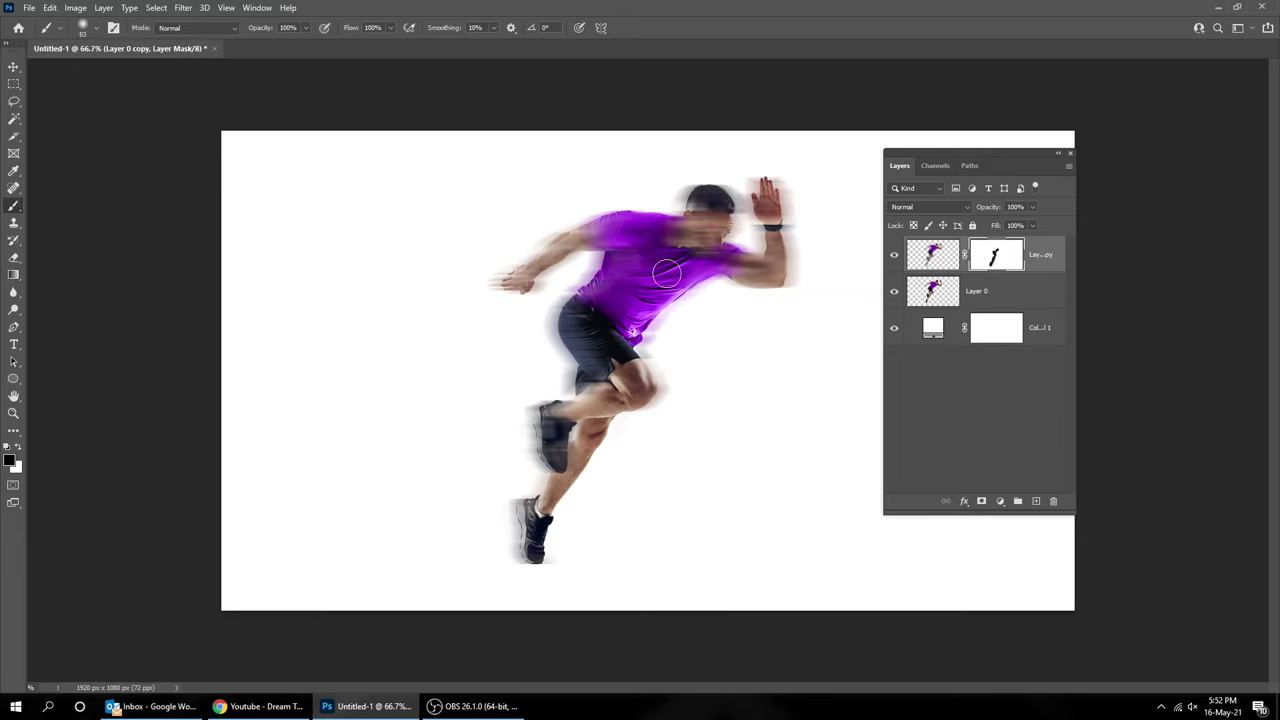
Step: Paint the head and face sharp with a 100 px brush, then duplicate the masked layer
{"action": "mouse_move", "coordinate": [620, 305]}
{"action": "left_mouse_down"}
{"action": "mouse_move", "coordinate": [703, 246]}
{"action": "mouse_move", "coordinate": [729, 200]}
{"action": "mouse_move", "coordinate": [709, 258]}
{"action": "mouse_move", "coordinate": [771, 218]}
{"action": "mouse_move", "coordinate": [773, 259]}
{"action": "mouse_move", "coordinate": [755, 190]}
{"action": "mouse_move", "coordinate": [792, 220]}
{"action": "mouse_move", "coordinate": [797, 260]}
{"action": "left_mouse_up"}
{"action": "key", "text": "ctrl+plus"}
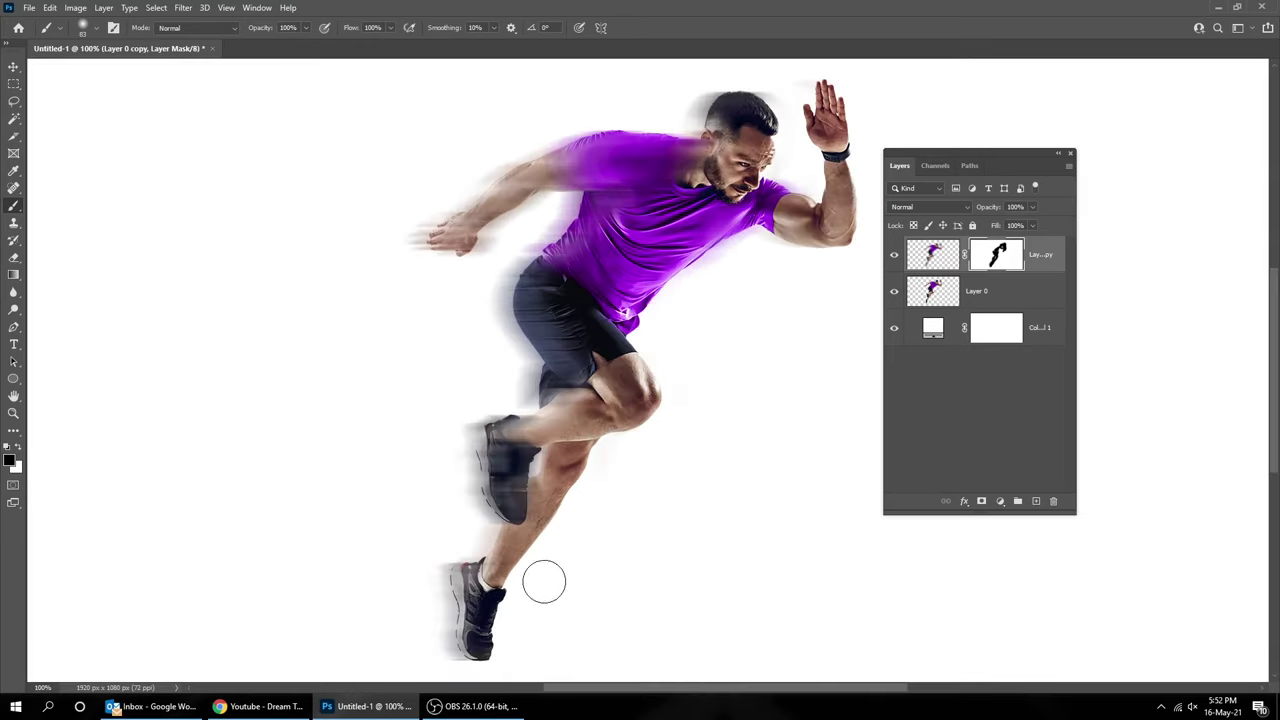
{"action": "key", "text": "bracketright"}
{"action": "key", "text": "bracketright"}
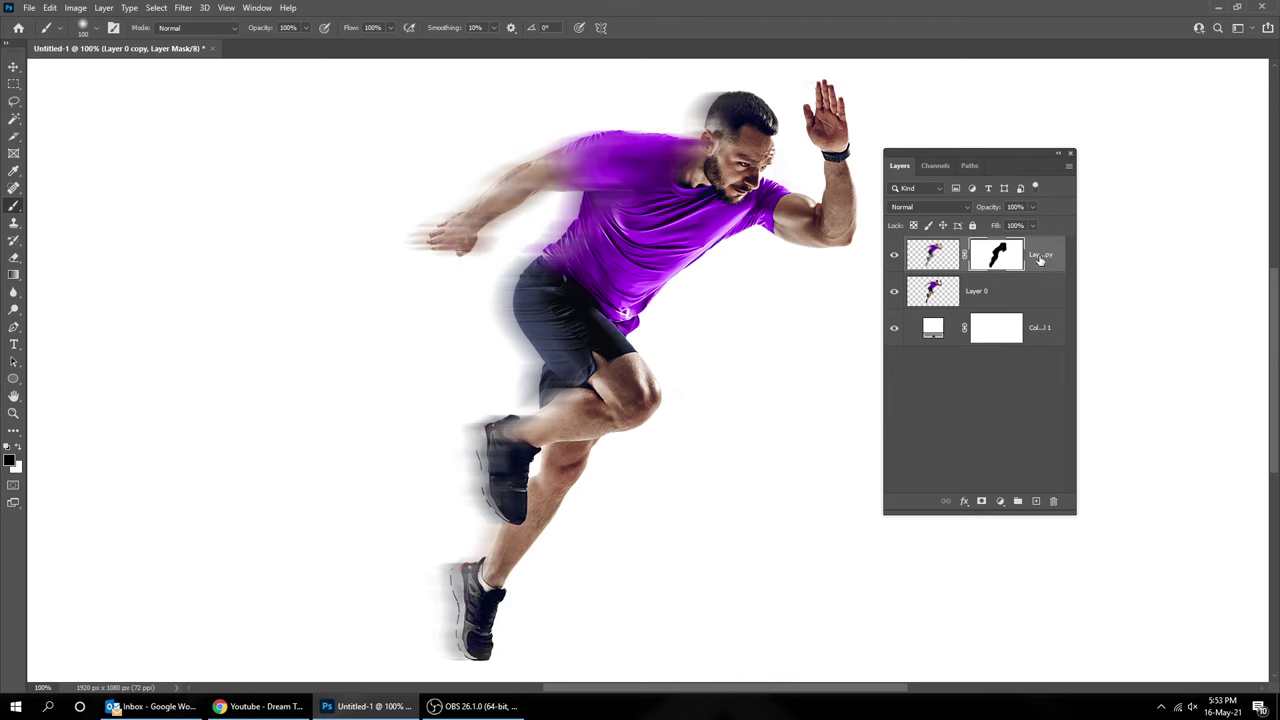
{"action": "left_click_drag", "start_coordinate": [1040, 257], "coordinate": [1036, 501]}
Step: Nudge the lower masked blur layer left, duplicate it, and shift the copy further left
{"action": "left_click", "coordinate": [1043, 292]}
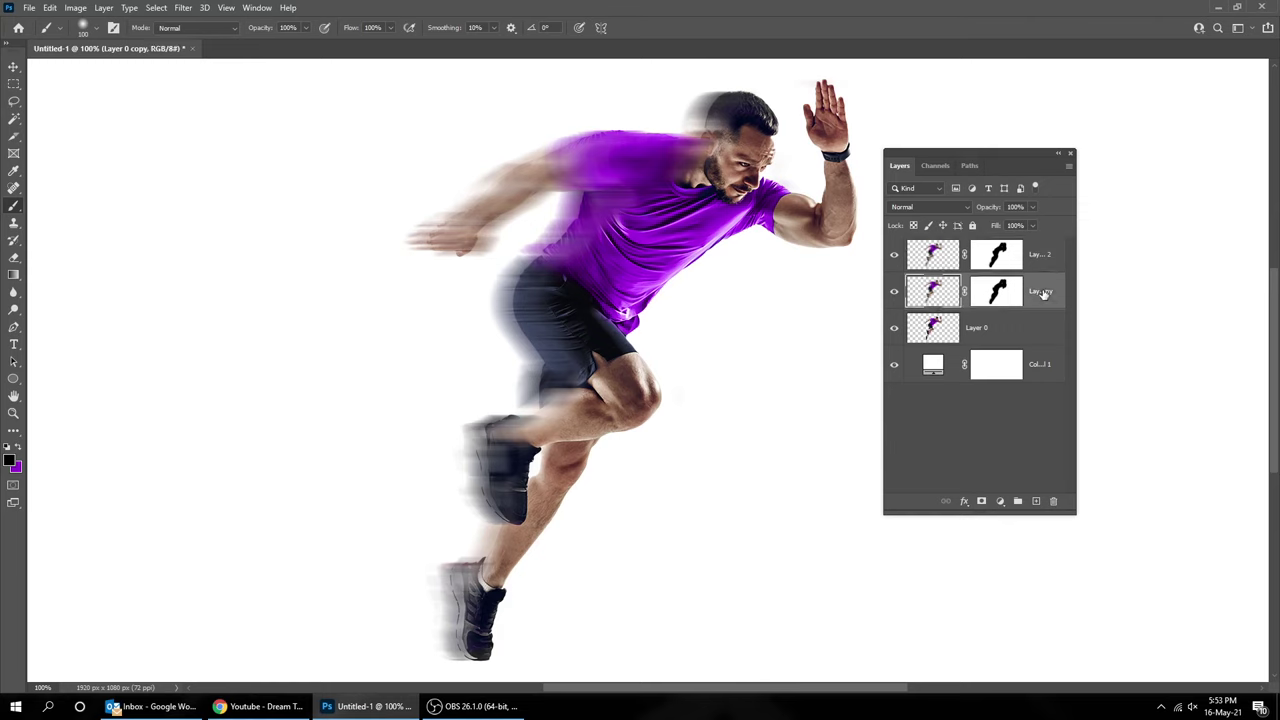
{"action": "key", "text": "v"}
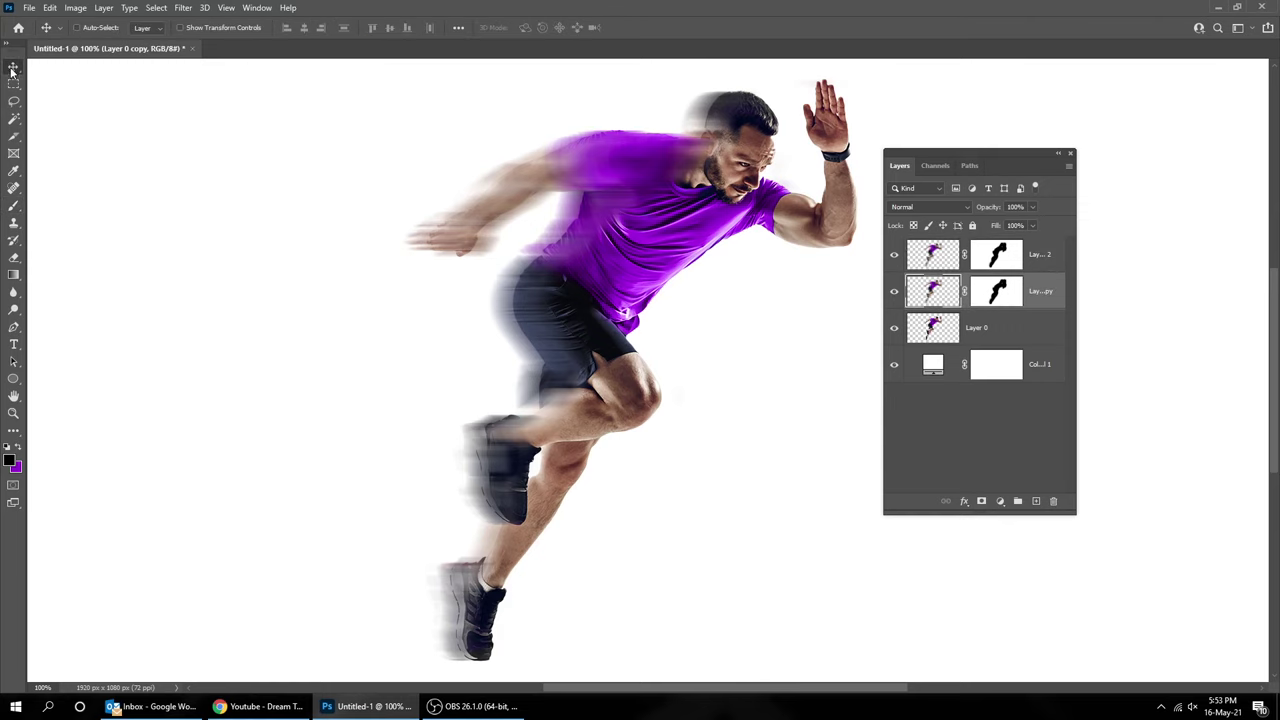
{"action": "key", "text": "shift+Left"}
{"action": "key", "text": "shift+Left"}
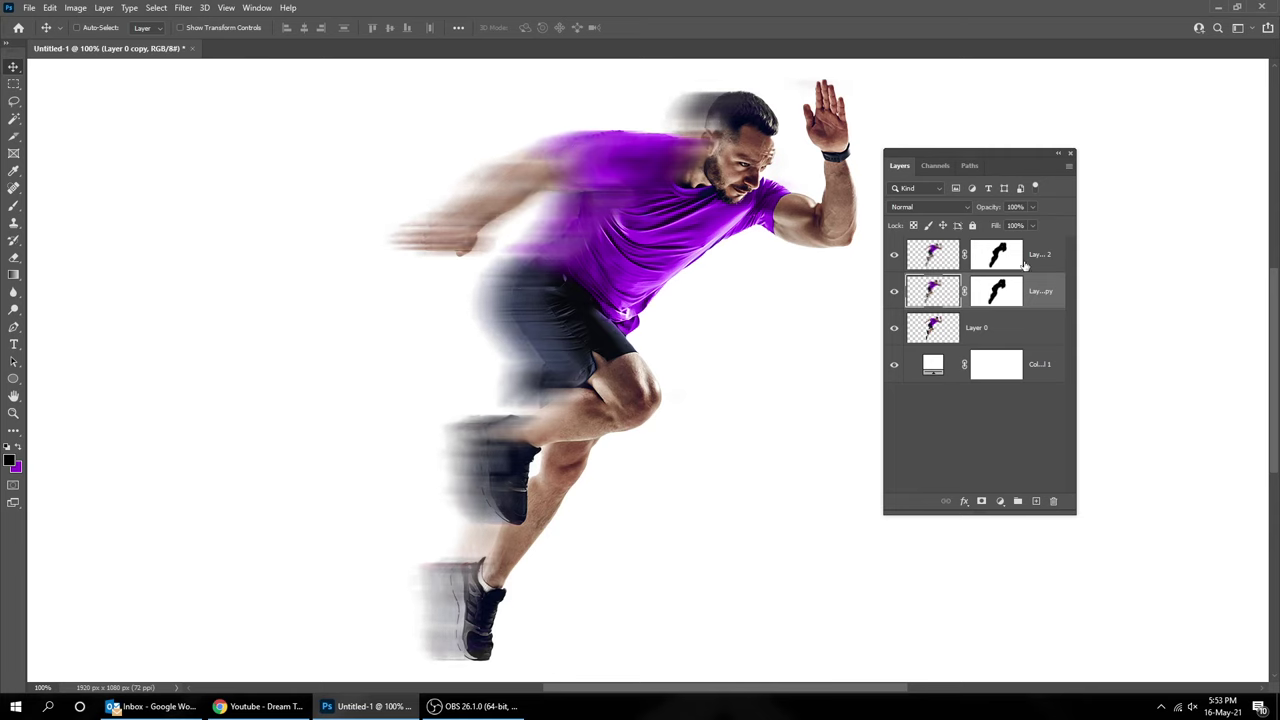
{"action": "left_click_drag", "start_coordinate": [1043, 292], "coordinate": [1036, 501]}
{"action": "left_click", "coordinate": [1048, 340]}
{"action": "left_click_drag", "start_coordinate": [714, 389], "coordinate": [705, 390]}
Step: Add two more blur-layer copies, each pushed about 15 px further left
{"action": "left_click_drag", "start_coordinate": [1037, 329], "coordinate": [1036, 501]}
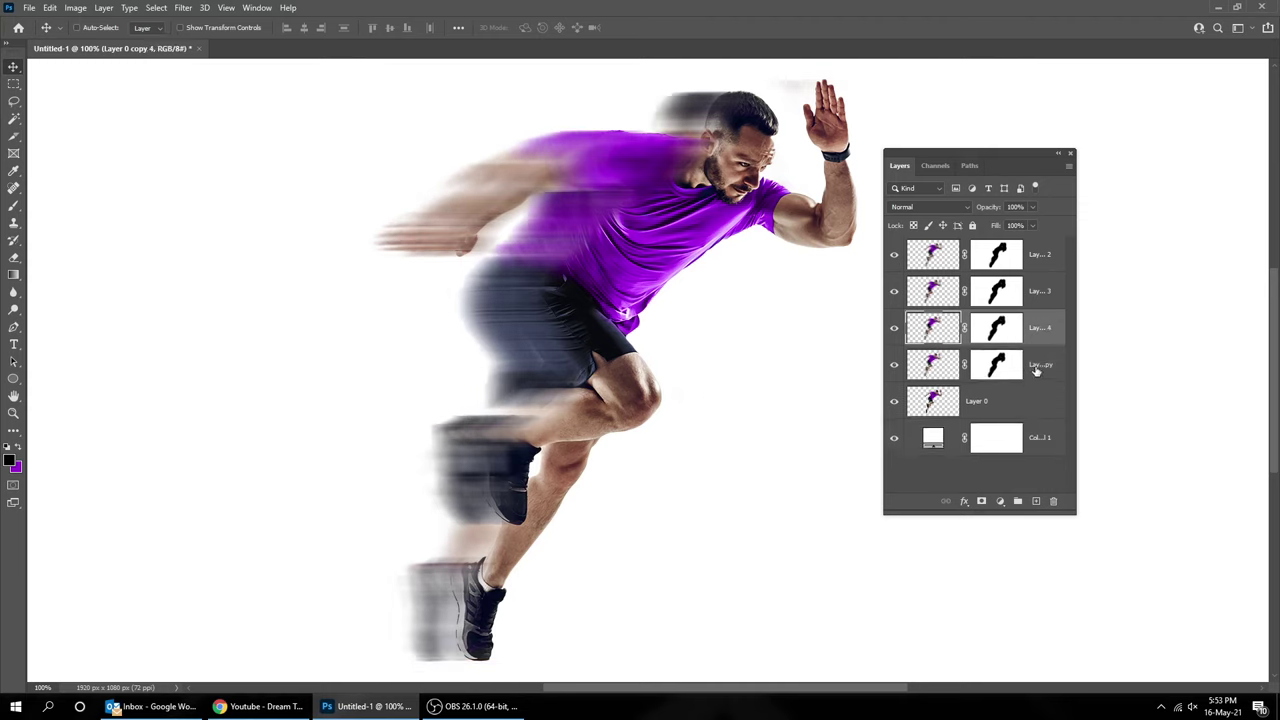
{"action": "left_click", "coordinate": [1038, 366]}
{"action": "left_click_drag", "start_coordinate": [669, 379], "coordinate": [654, 379]}
{"action": "left_click_drag", "start_coordinate": [1043, 375], "coordinate": [1036, 501]}
{"action": "left_click", "coordinate": [1043, 402]}
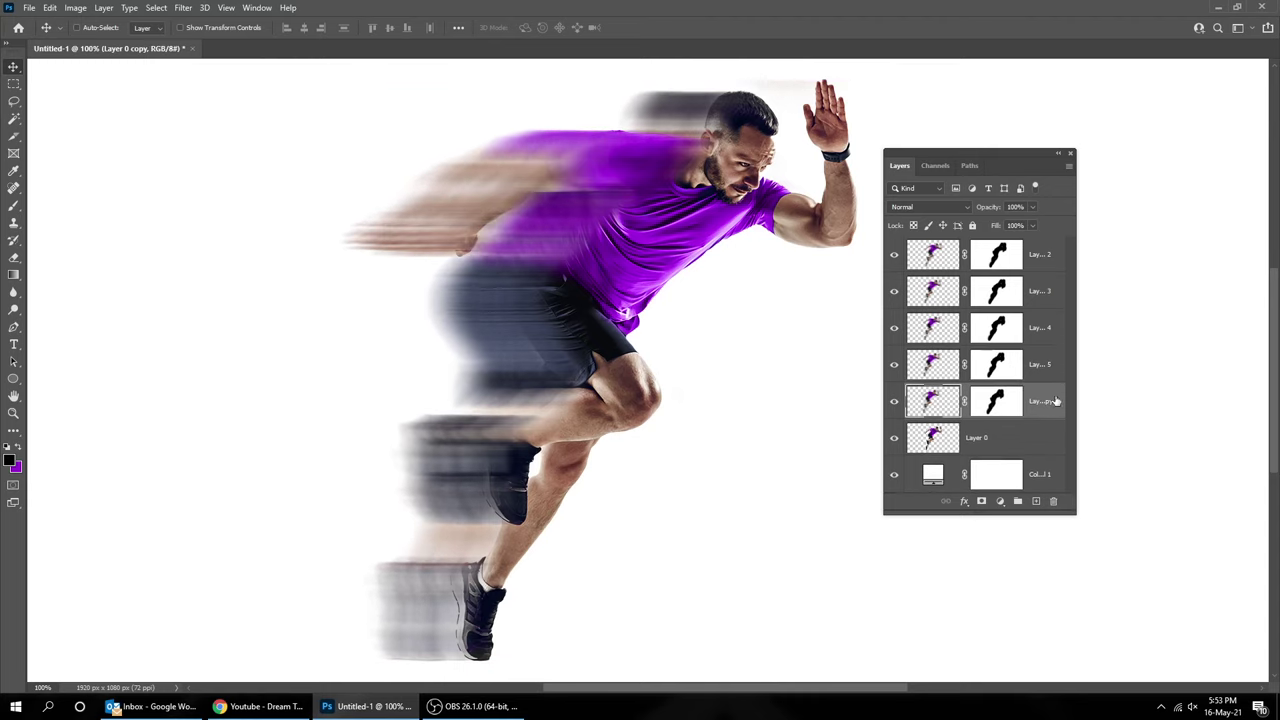
{"action": "left_click_drag", "start_coordinate": [728, 434], "coordinate": [713, 434]}
{"action": "left_click_drag", "start_coordinate": [650, 390], "coordinate": [634, 390]}
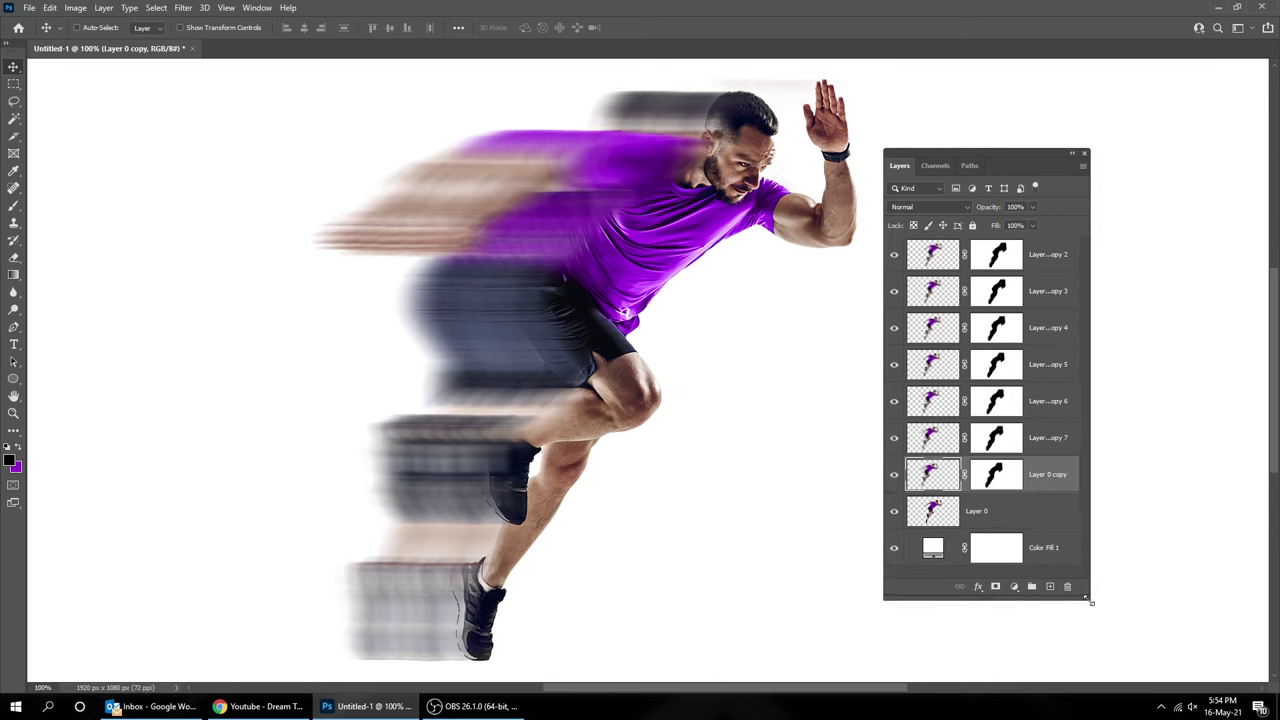
{"action": "left_click_drag", "start_coordinate": [690, 426], "coordinate": [656, 426]}
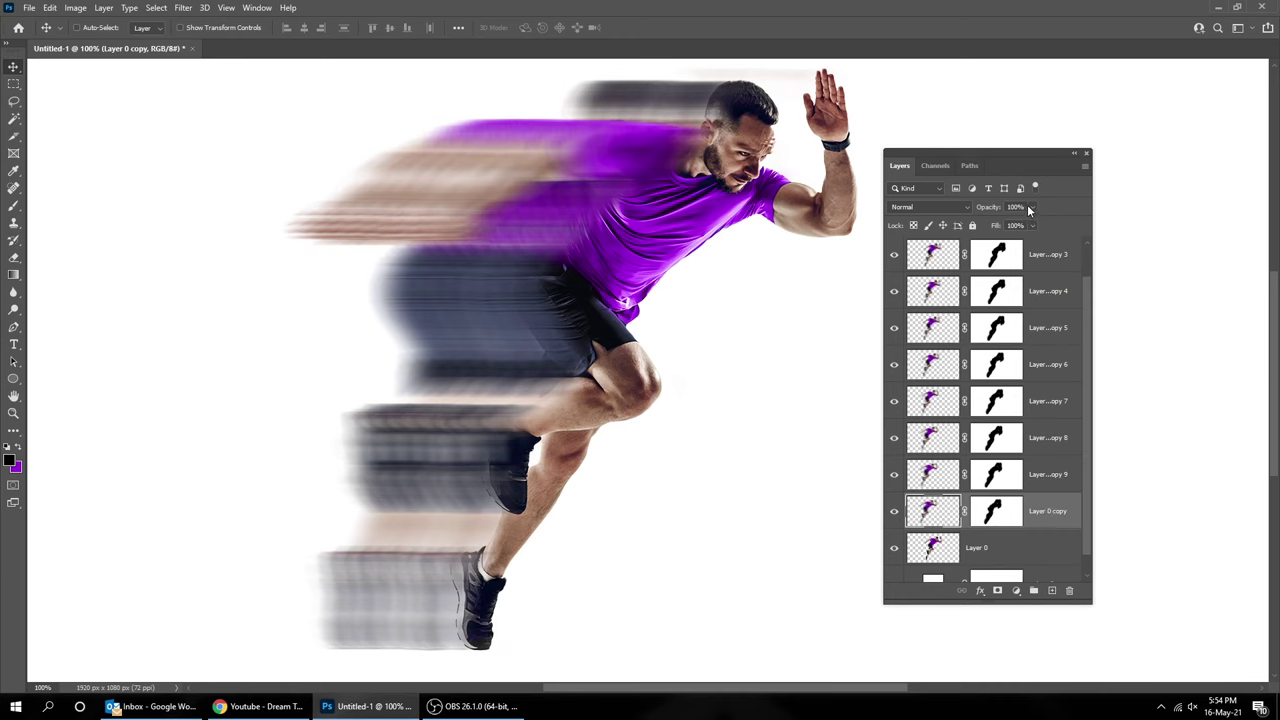
Step: Fade the farthest copies: Layer 0 copy to 10%, copy 9 to 20%, copy 8 to 30% opacity
{"action": "left_click", "coordinate": [1030, 207]}
{"action": "left_click_drag", "start_coordinate": [987, 229], "coordinate": [975, 229]}
{"action": "left_click", "coordinate": [1032, 209]}
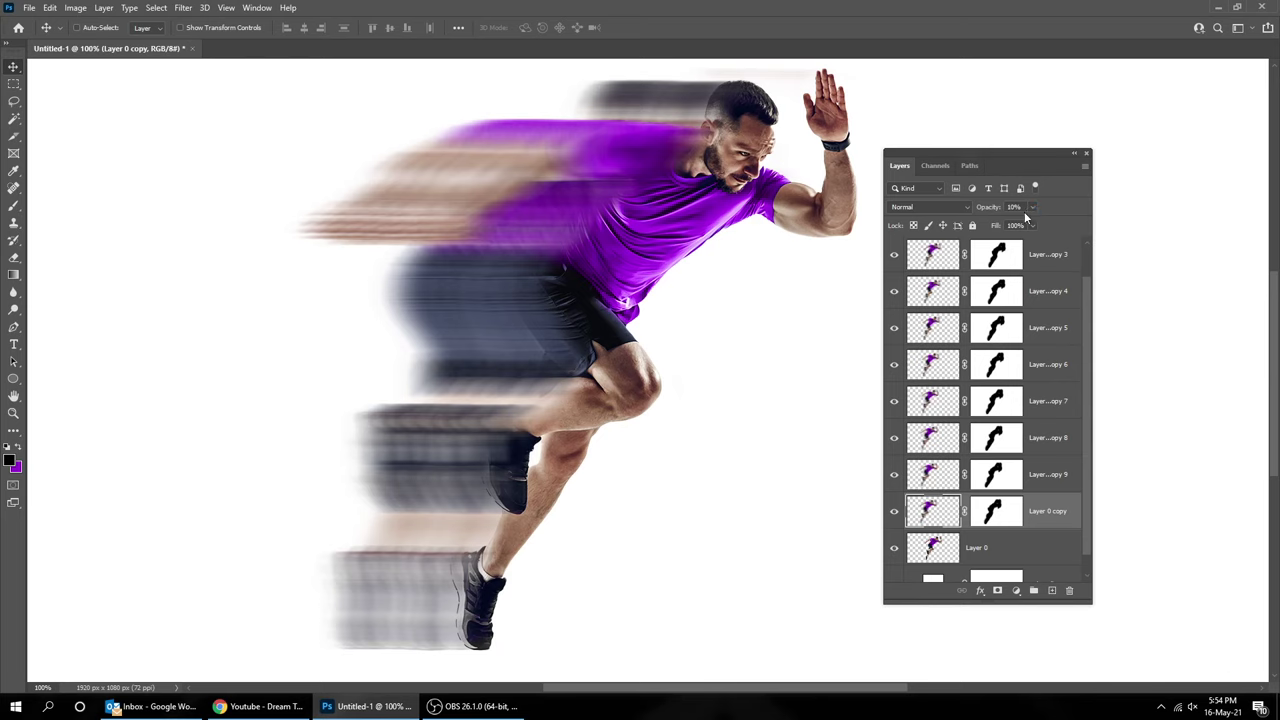
{"action": "left_click", "coordinate": [1055, 475]}
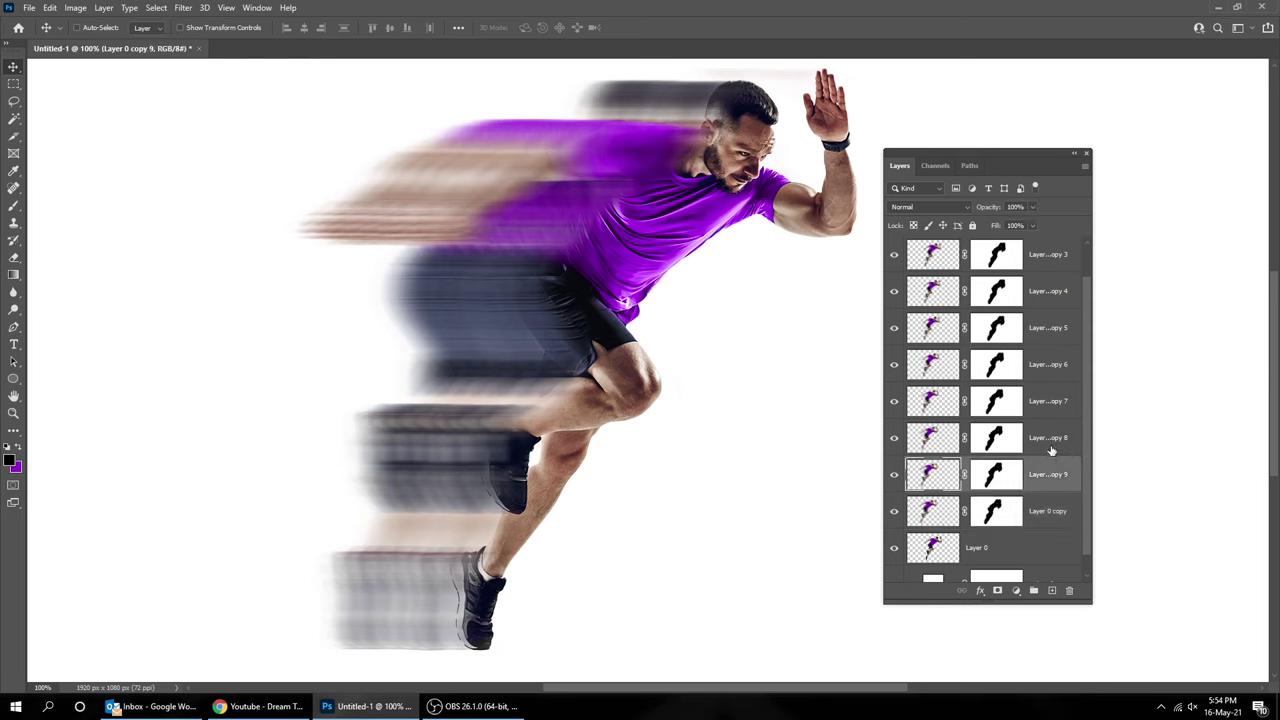
{"action": "key", "text": "2"}
{"action": "left_click", "coordinate": [1052, 440]}
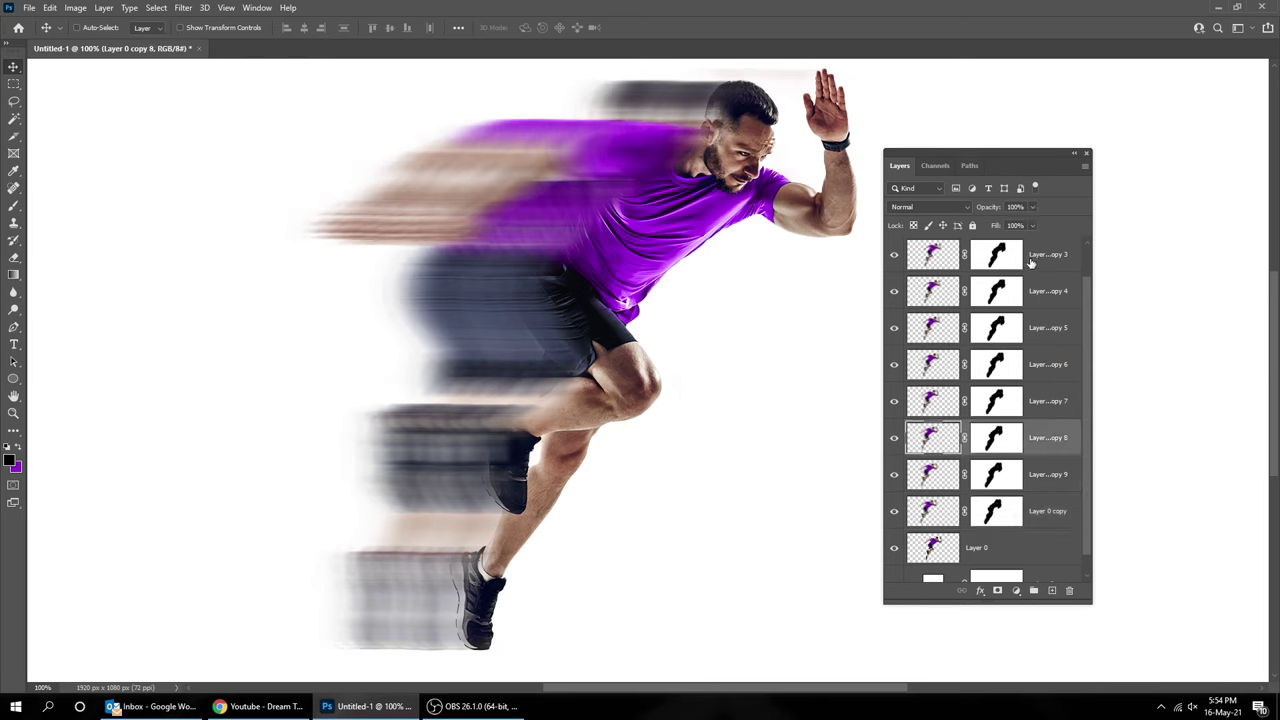
{"action": "key", "text": "3"}
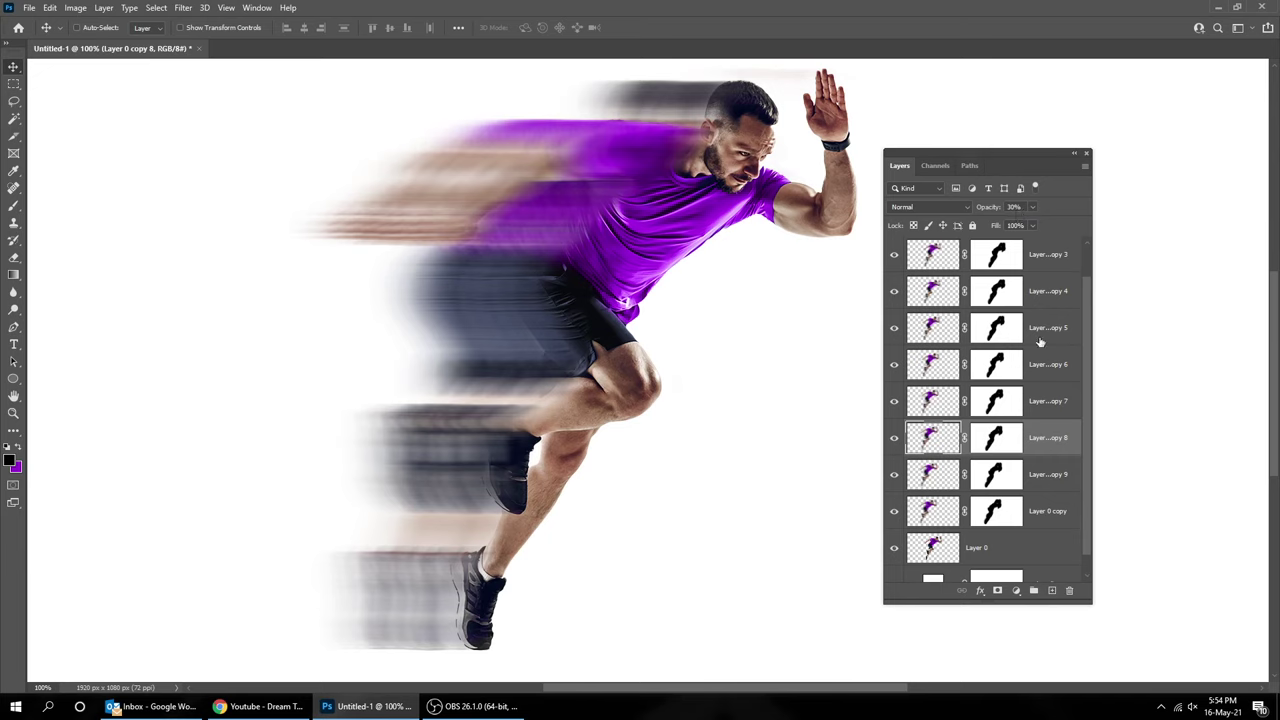
Step: Continue the fade: copy 7 at 40%, copy 6 at 50%, copy 4 at 70%, copy 3 at 80%
{"action": "left_click", "coordinate": [1048, 404]}
{"action": "key", "text": "4"}
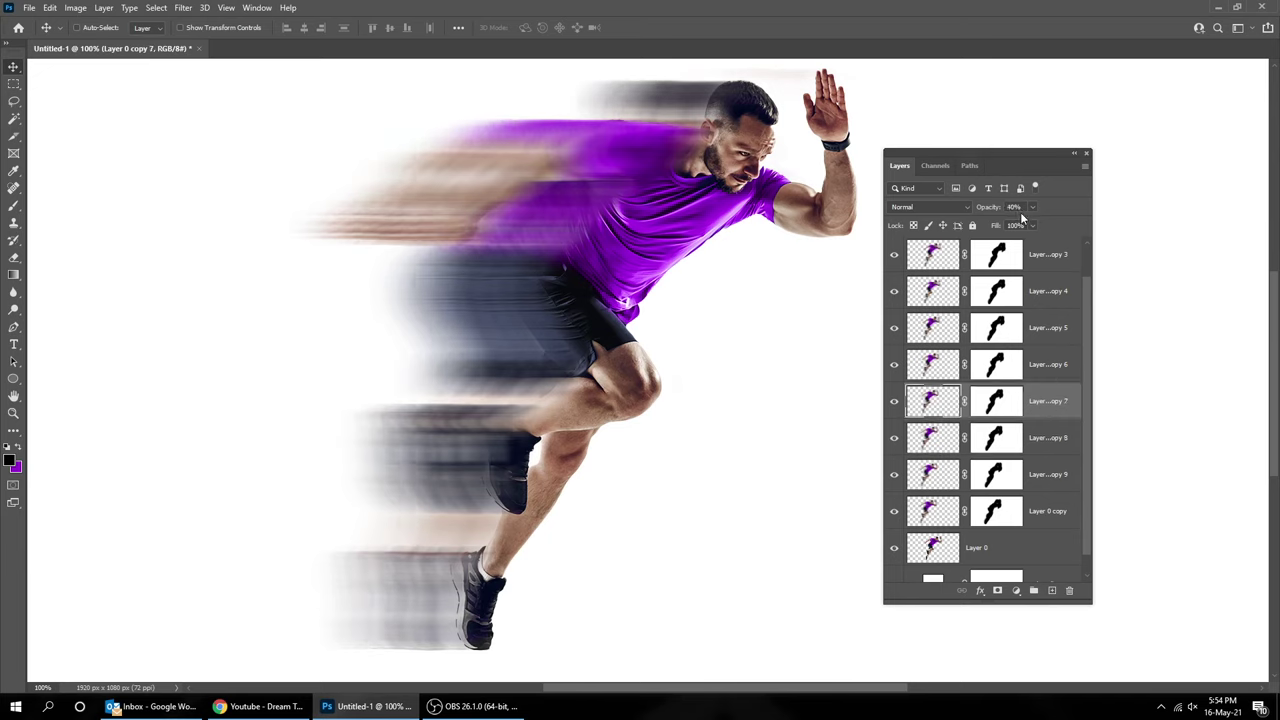
{"action": "left_click", "coordinate": [1053, 366]}
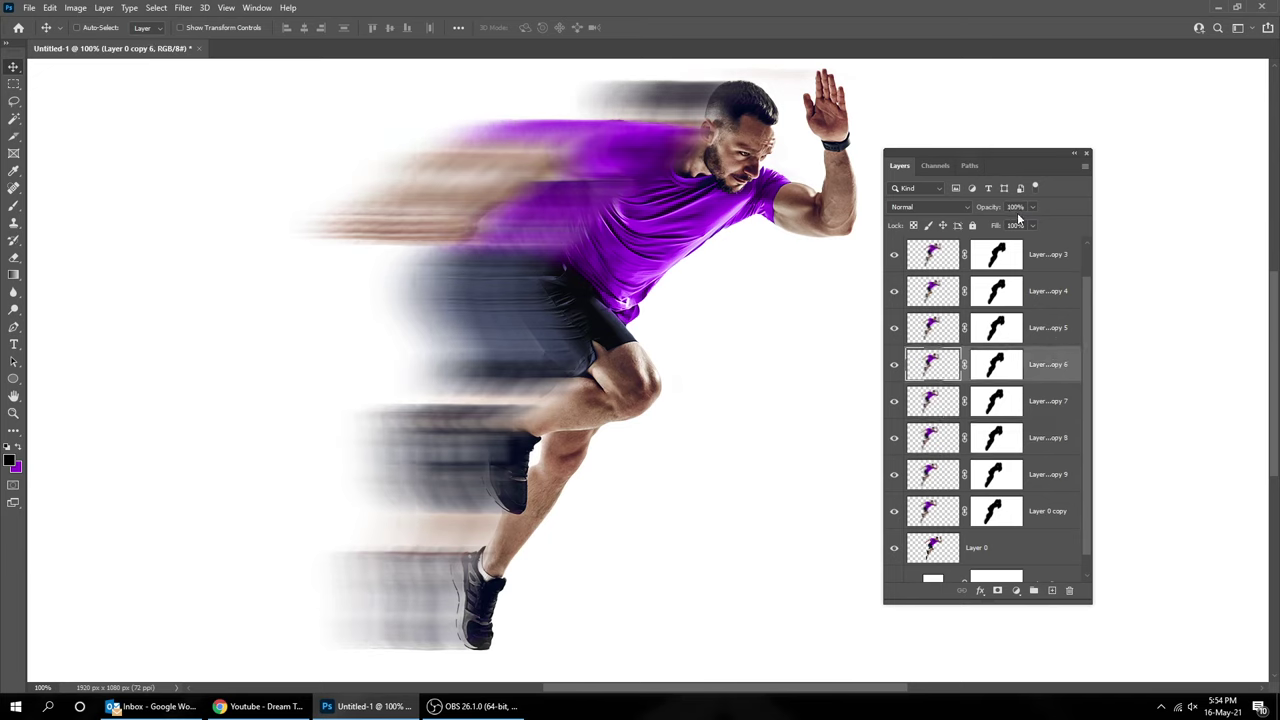
{"action": "key", "text": "5"}
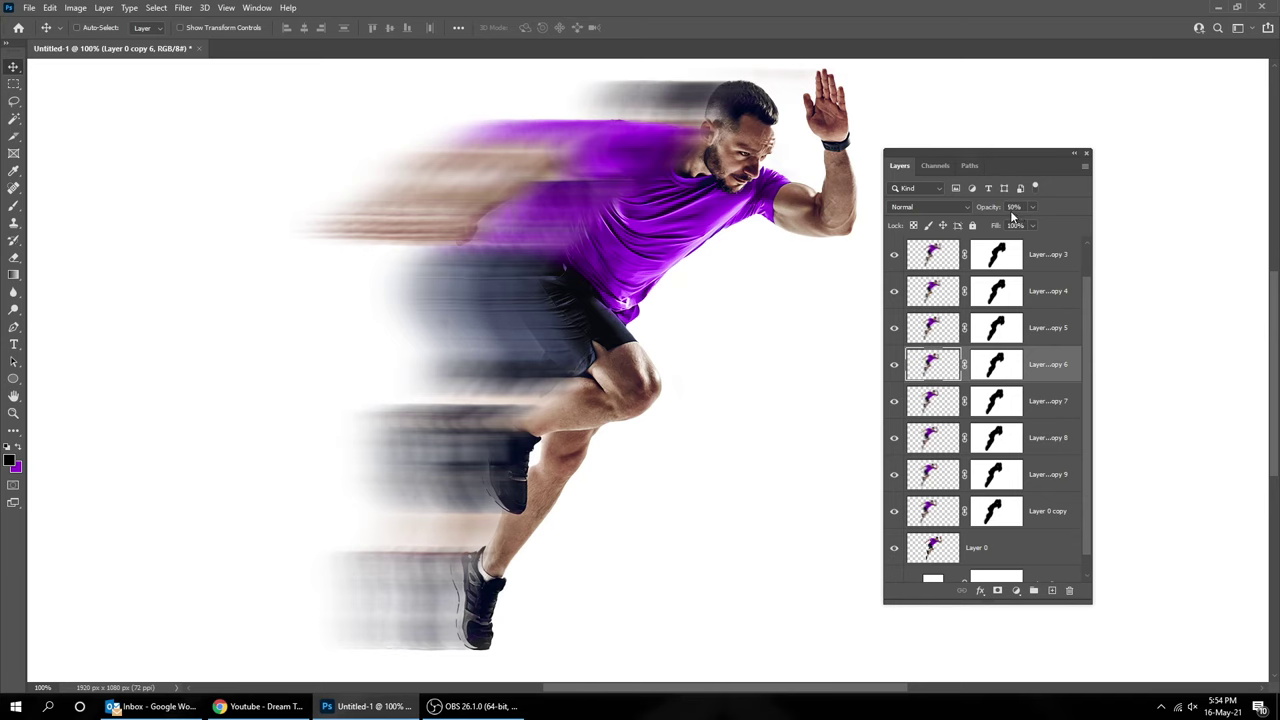
{"action": "left_click", "coordinate": [1056, 333]}
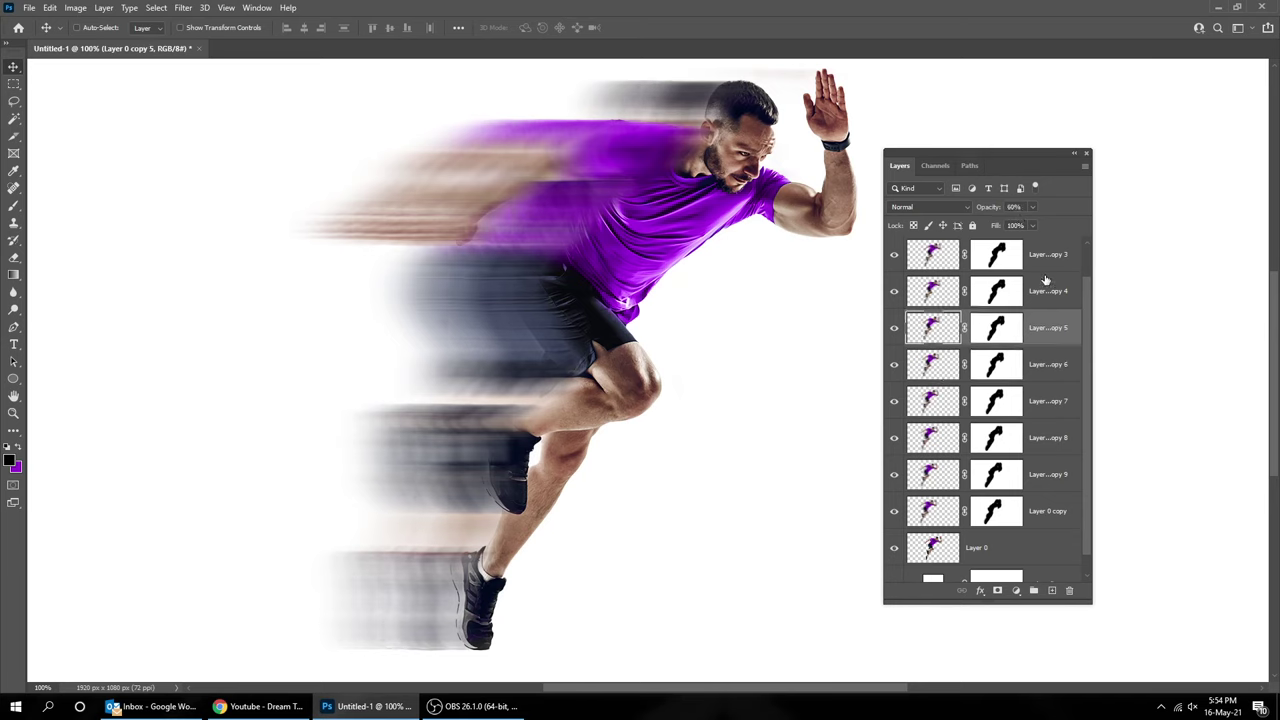
{"action": "left_click", "coordinate": [1052, 291]}
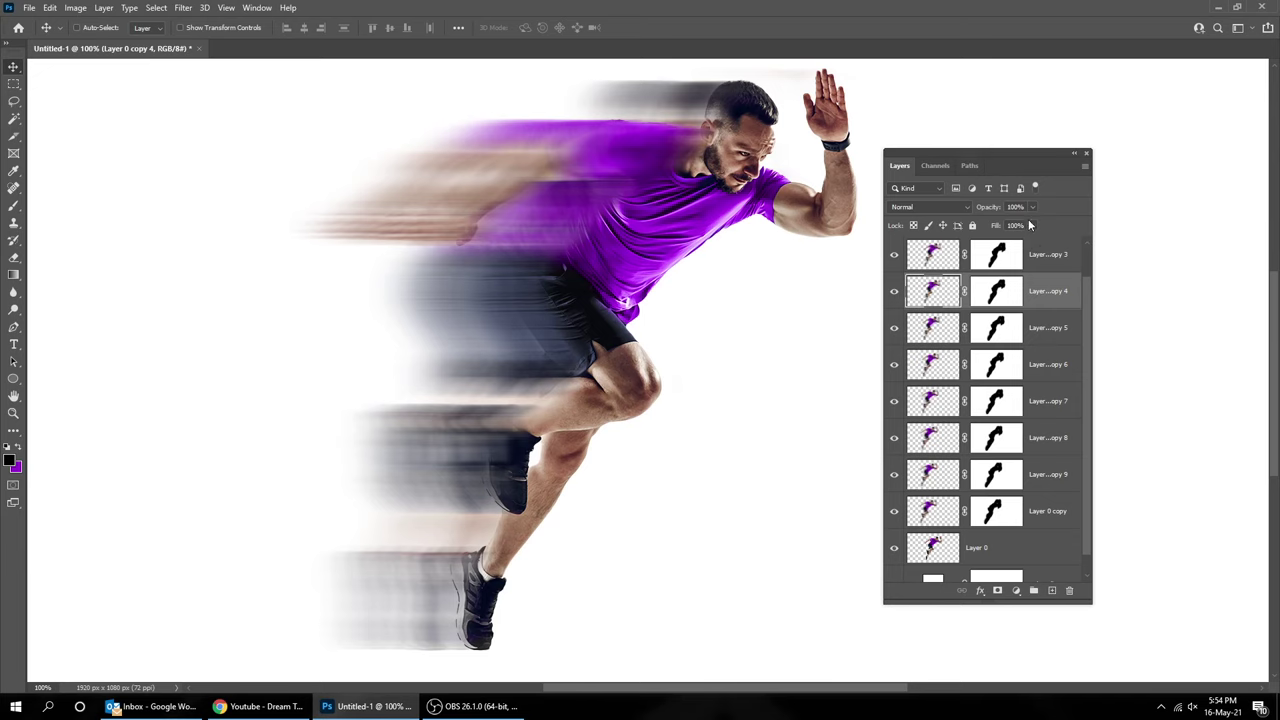
{"action": "key", "text": "7"}
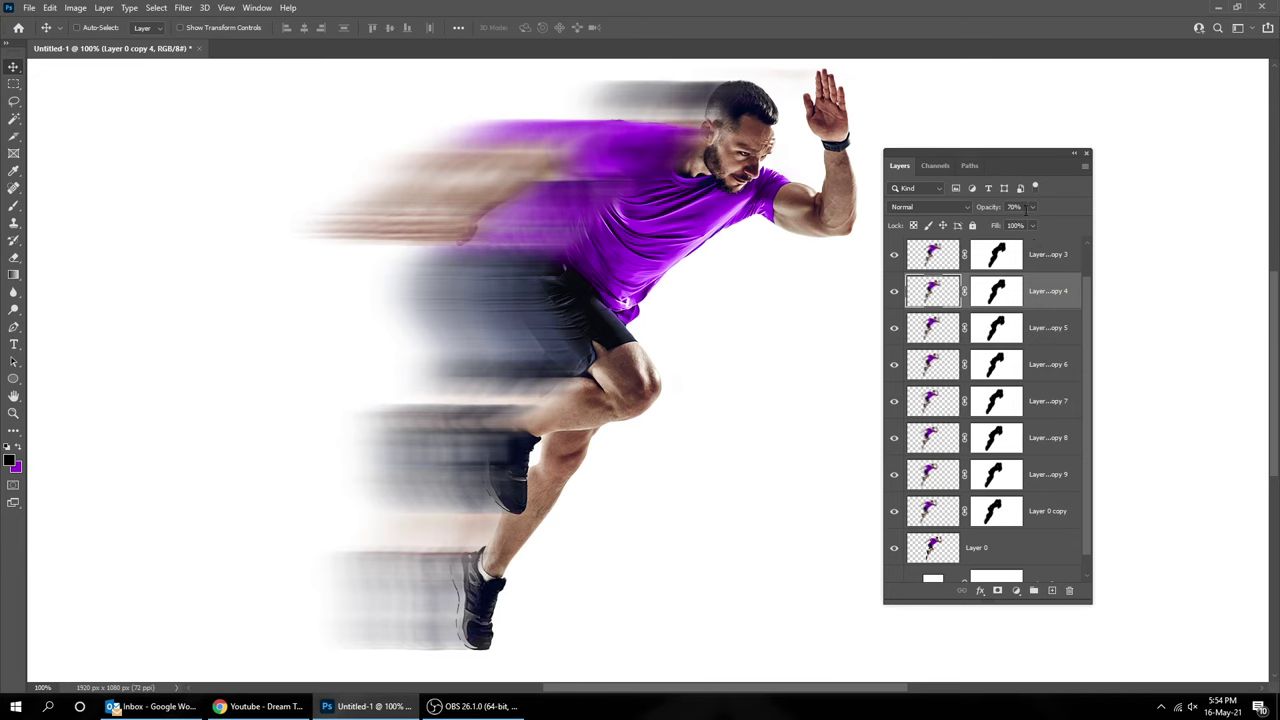
{"action": "scroll", "coordinate": [1064, 293], "scroll_direction": "up", "scroll_amount": 1}
{"action": "left_click", "coordinate": [1050, 292]}
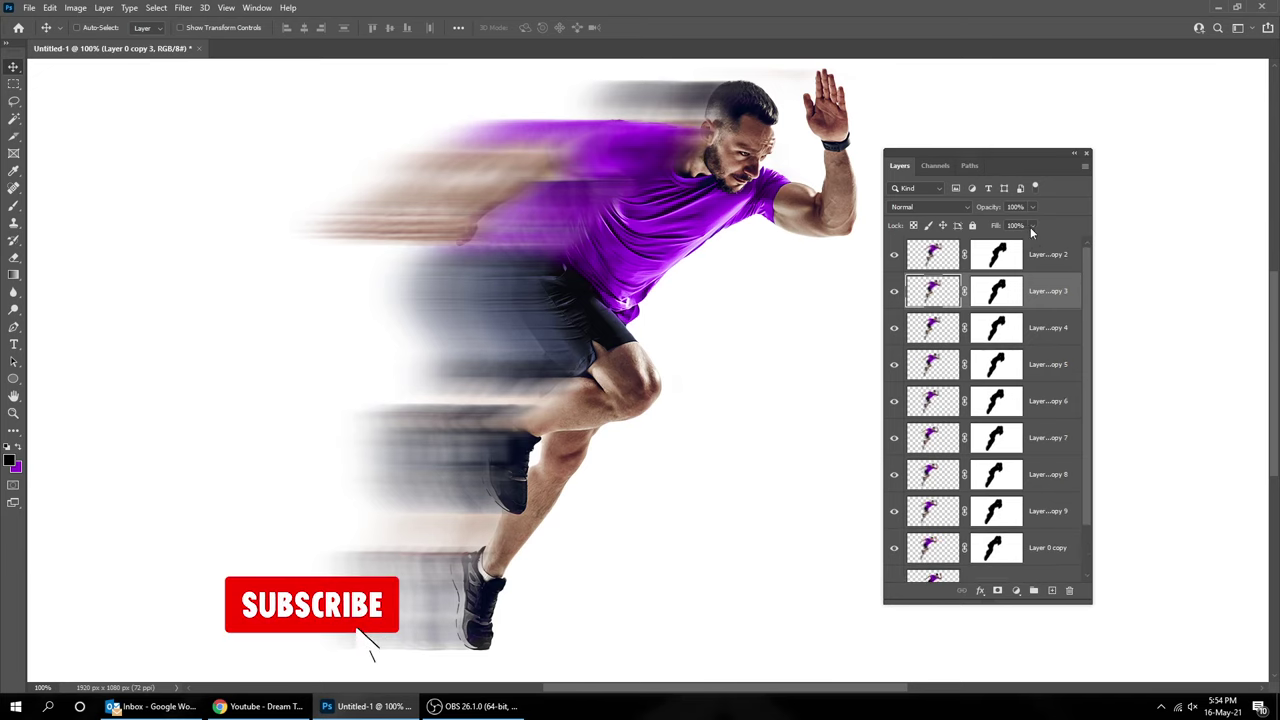
{"action": "key", "text": "8"}
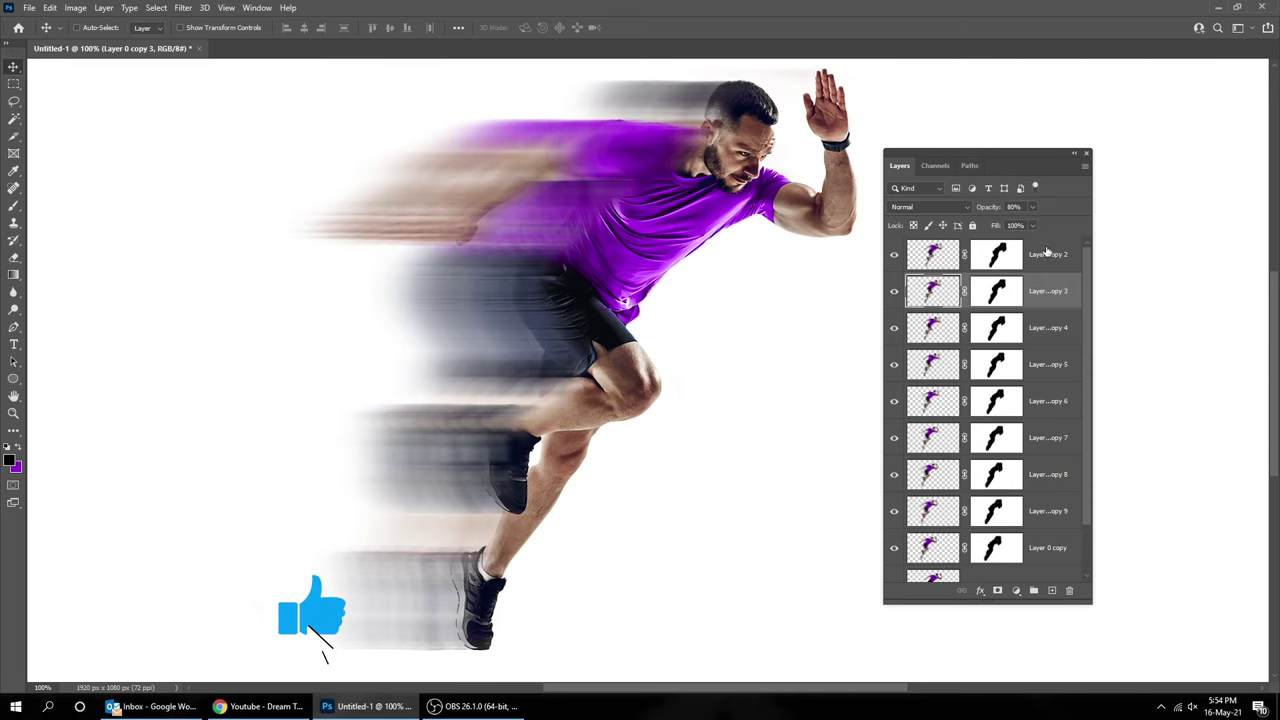
{"action": "left_click", "coordinate": [1050, 258]}
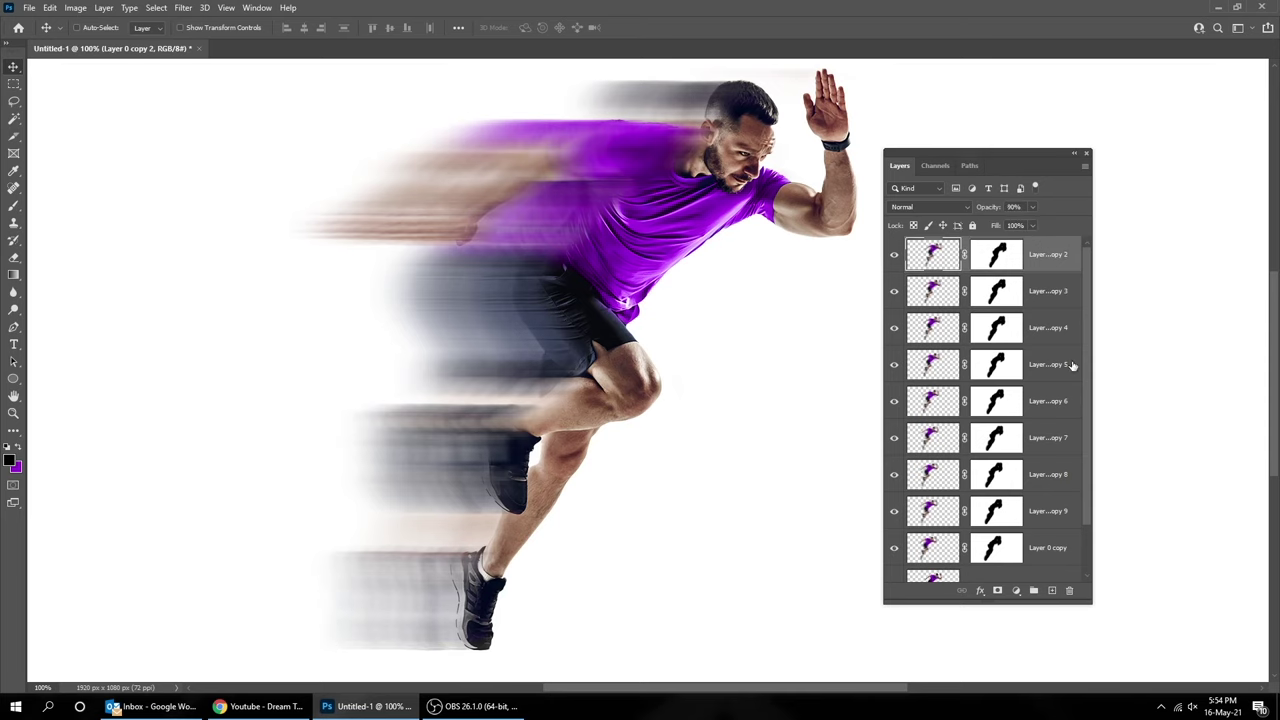
Step: Merge the blurred copies into Layer 0 copy 2 and move sharp Layer 0 above it
{"action": "left_click_drag", "start_coordinate": [1087, 600], "coordinate": [1095, 615]}
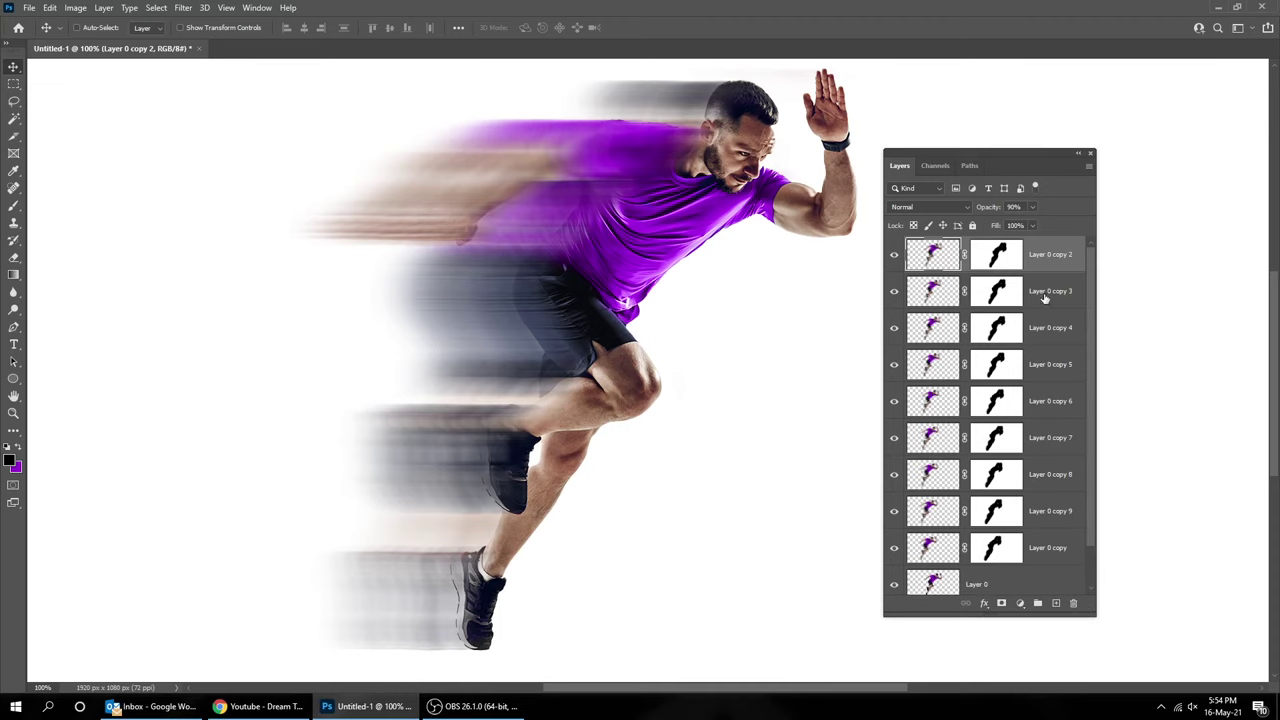
{"action": "left_click", "coordinate": [1053, 547], "text": "shift"}
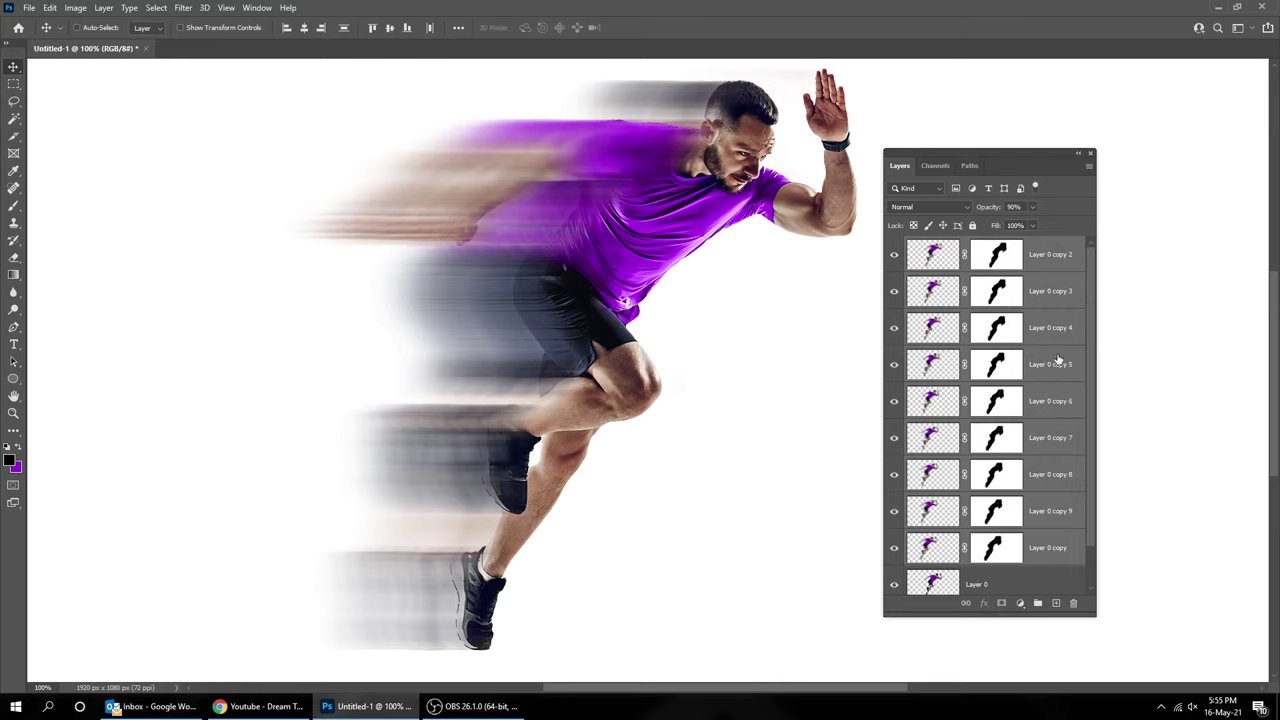
{"action": "key", "text": "ctrl+e"}
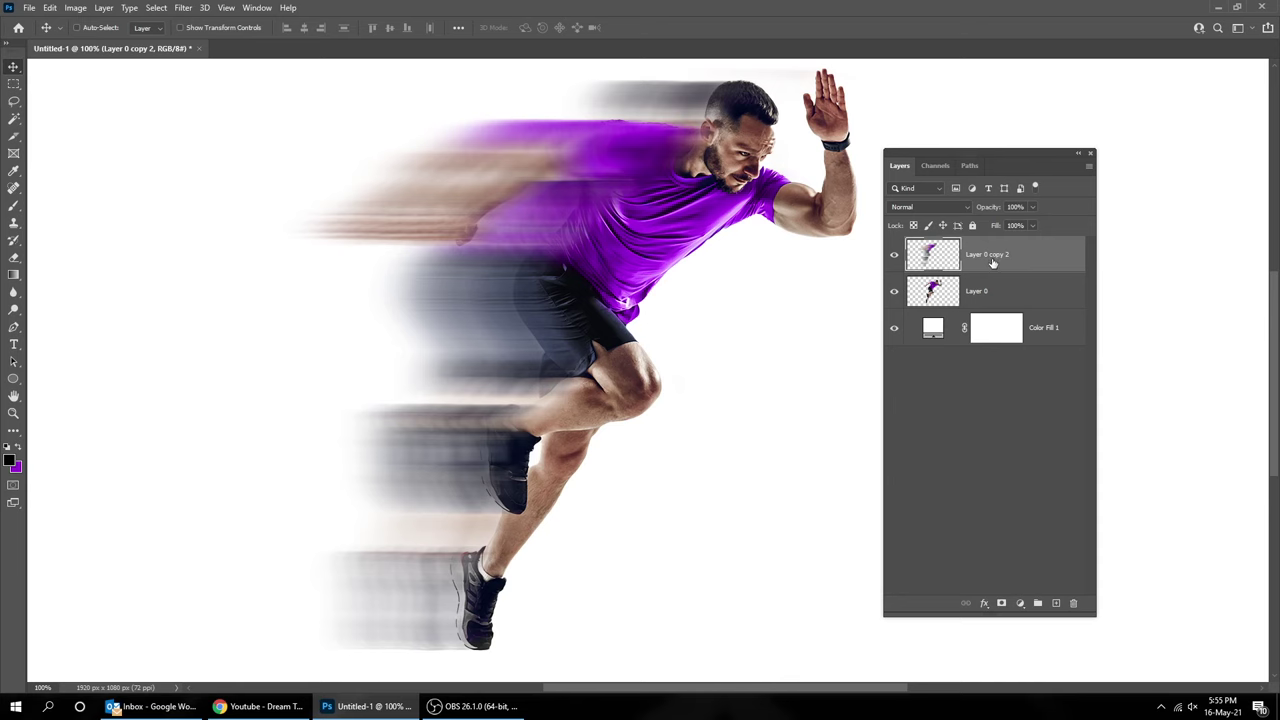
{"action": "left_click_drag", "start_coordinate": [990, 294], "coordinate": [997, 263]}
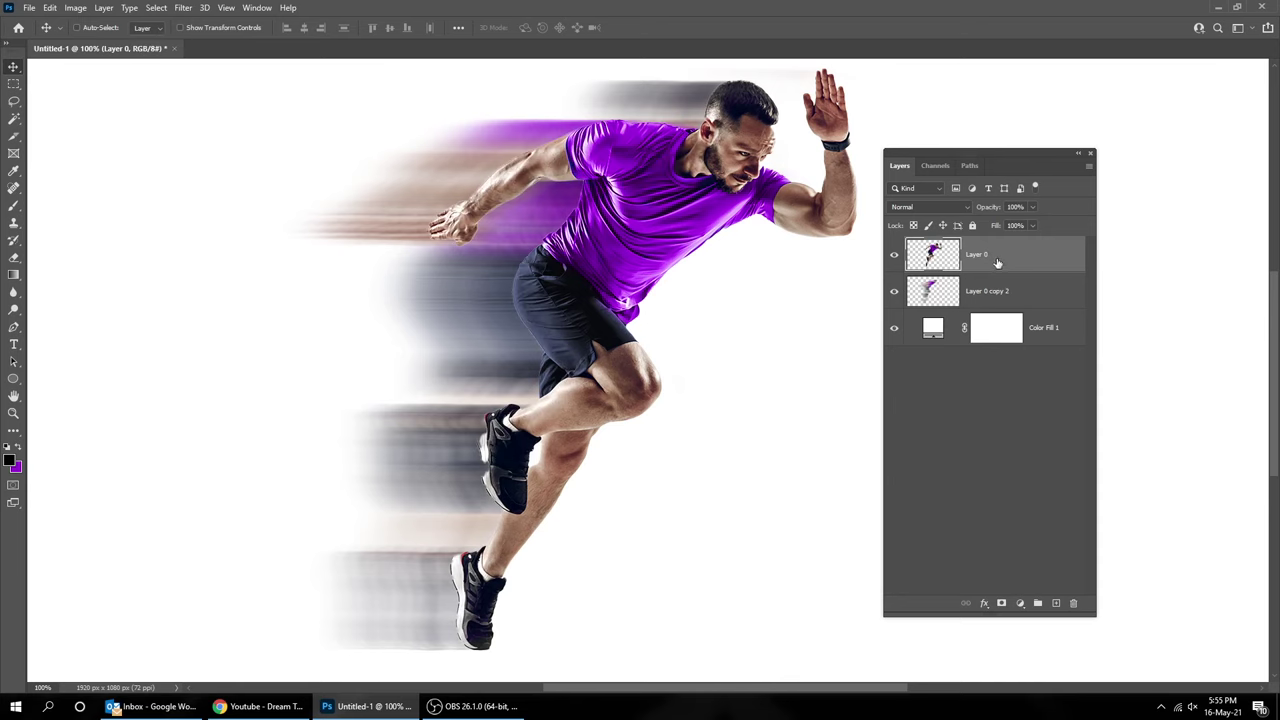
{"action": "left_click", "coordinate": [998, 292]}
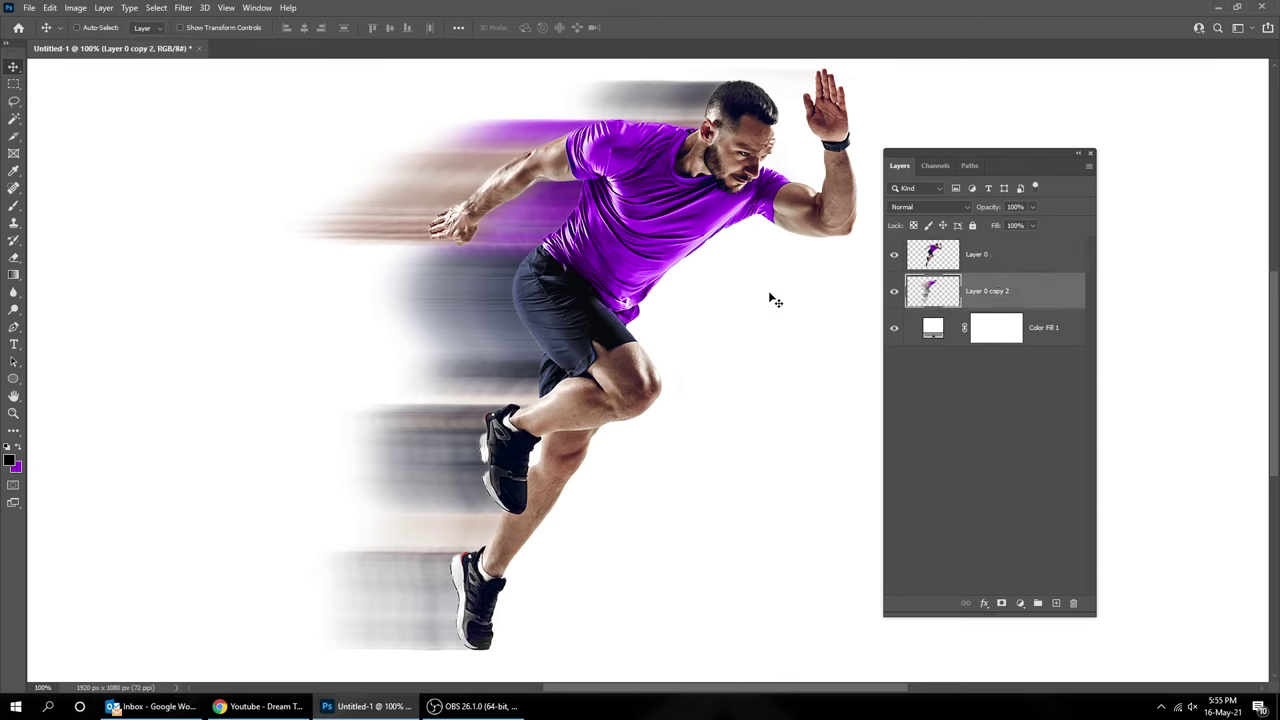
{"action": "left_click", "coordinate": [184, 9]}
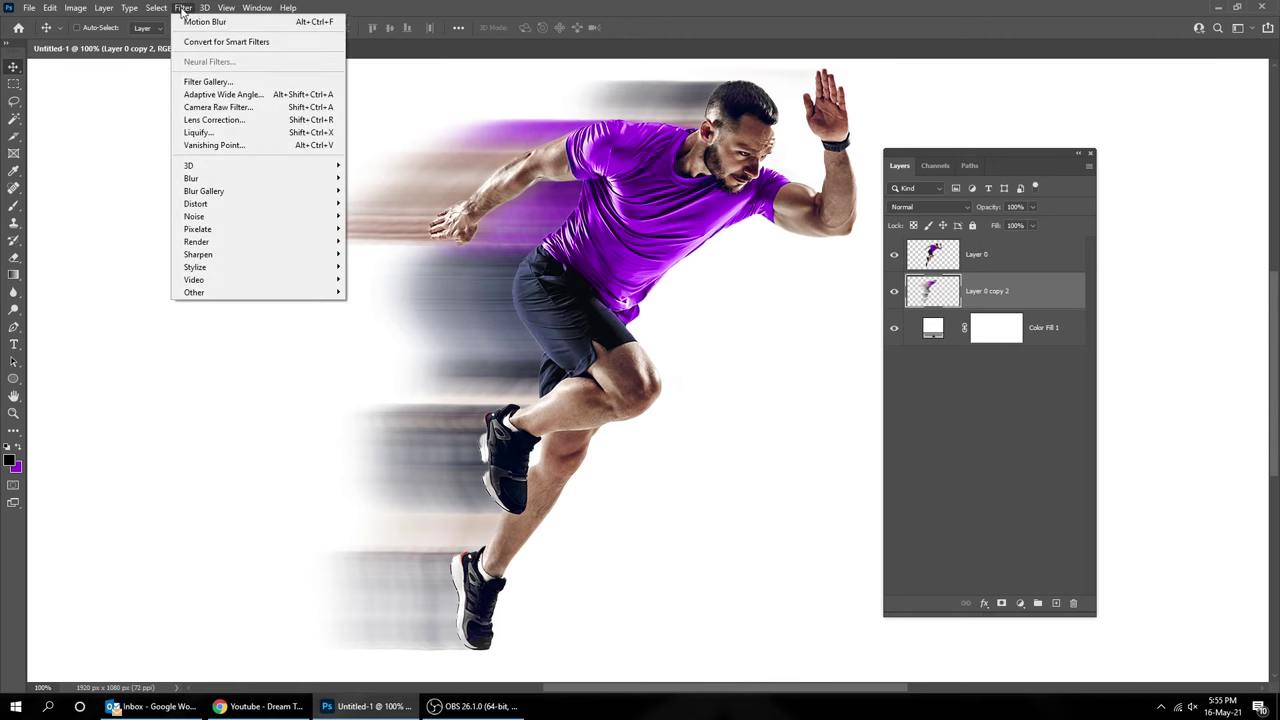
Step: Blur the merged Layer 0 copy 2 with a 0°, 48-pixel Motion Blur
{"action": "mouse_move", "coordinate": [225, 180]}
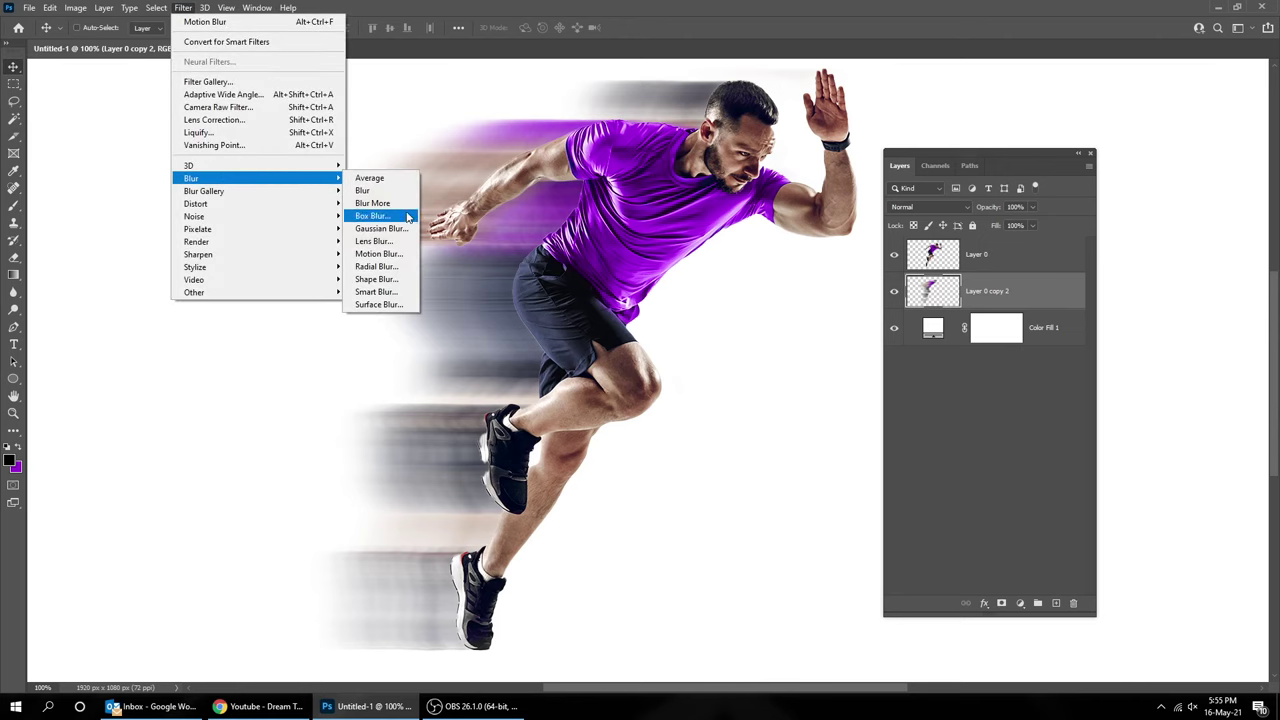
{"action": "left_click", "coordinate": [410, 255]}
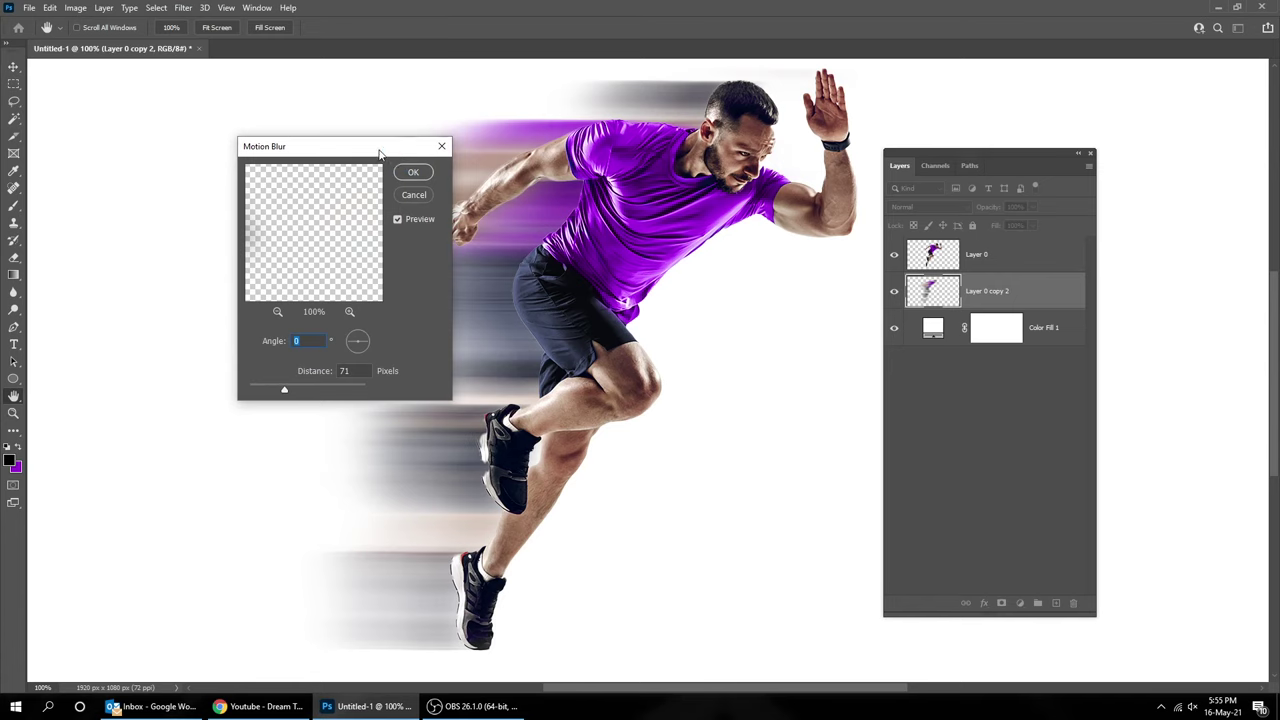
{"action": "left_click_drag", "start_coordinate": [384, 151], "coordinate": [216, 237]}
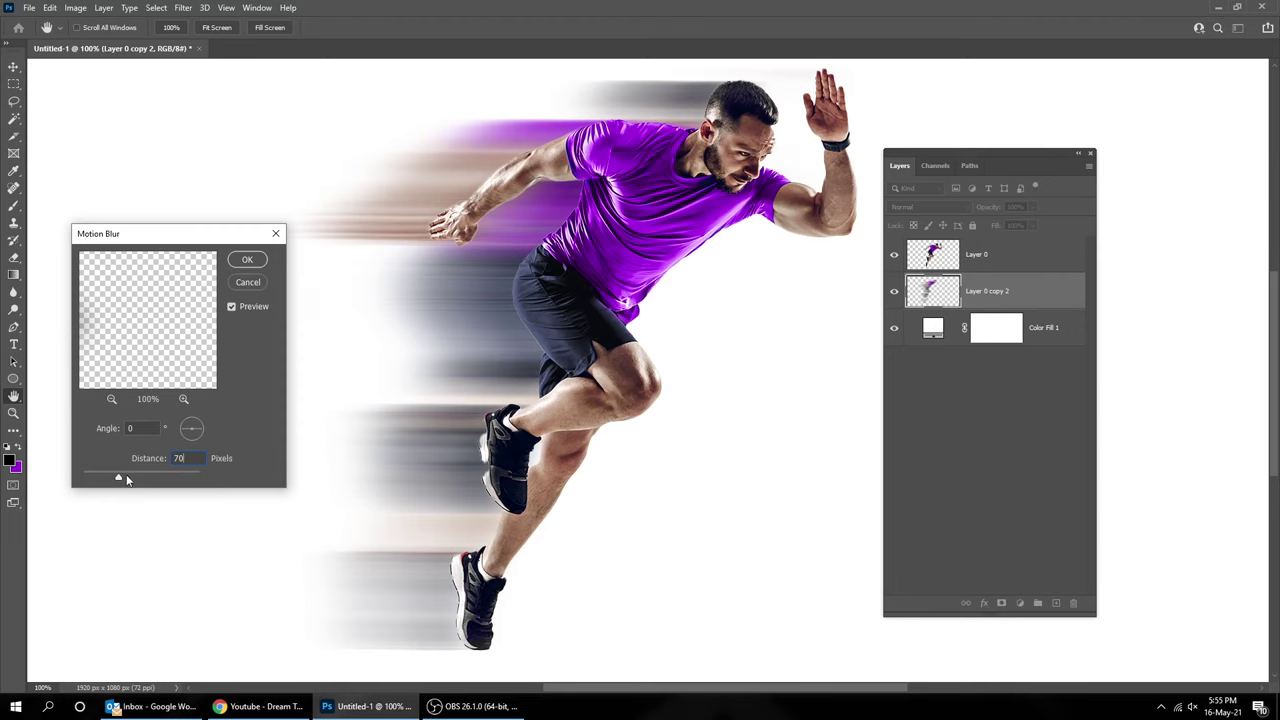
{"action": "left_click", "coordinate": [248, 261]}
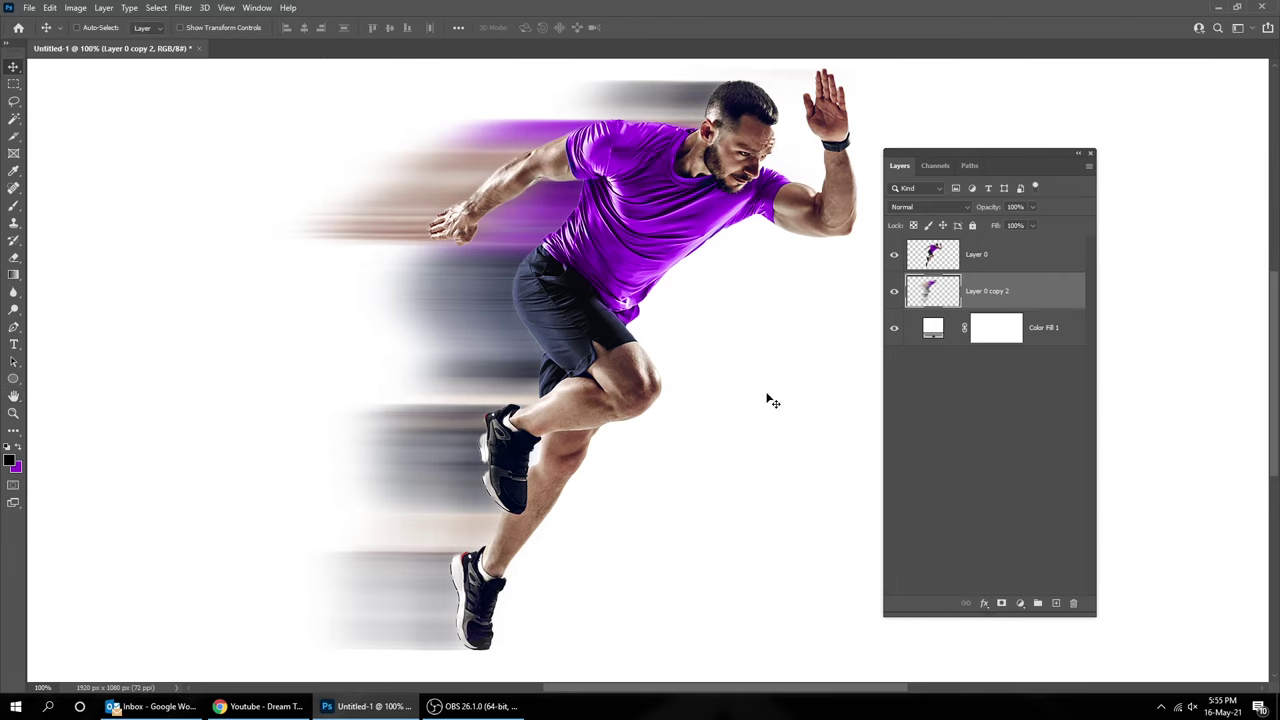
Step: Select the runner and trail layers together, shift them left, and hide panels at 100% zoom
{"action": "left_click", "coordinate": [706, 423]}
{"action": "left_click", "coordinate": [988, 256], "text": "shift"}
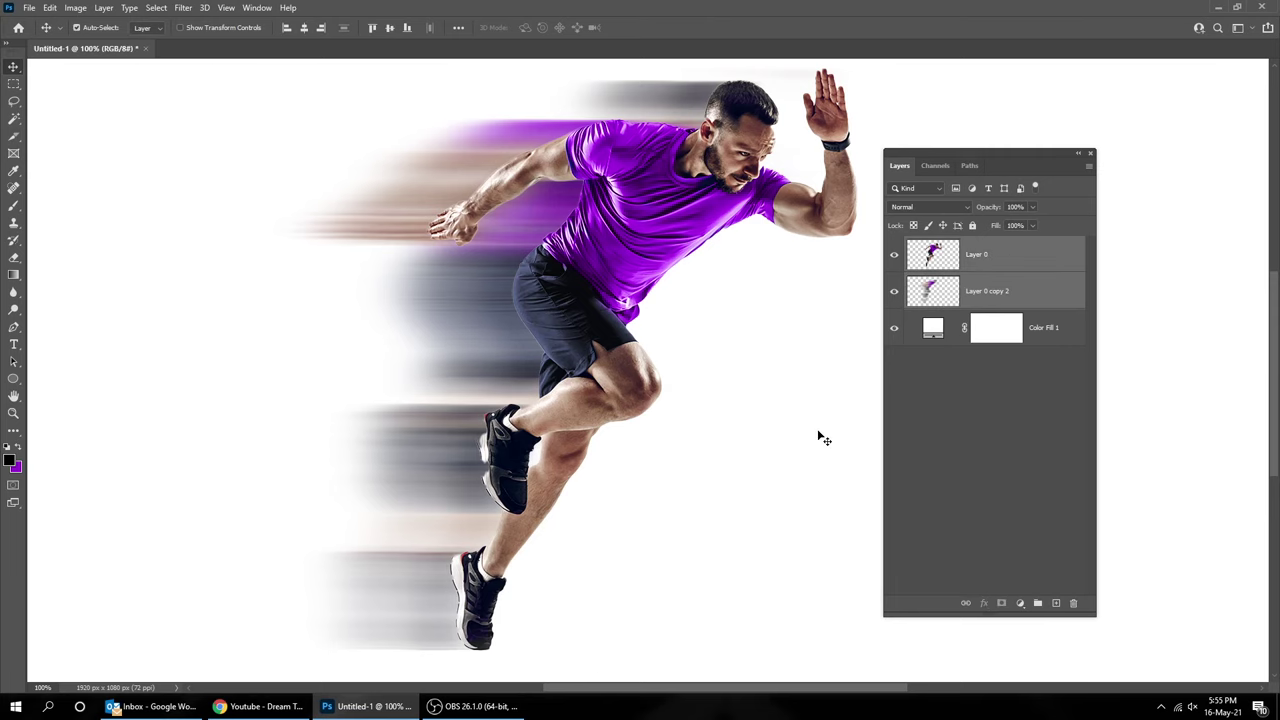
{"action": "key", "text": "ctrl+minus"}
{"action": "left_click_drag", "start_coordinate": [792, 445], "coordinate": [780, 446]}
{"action": "key", "text": "Tab"}
{"action": "key", "text": "Tab"}
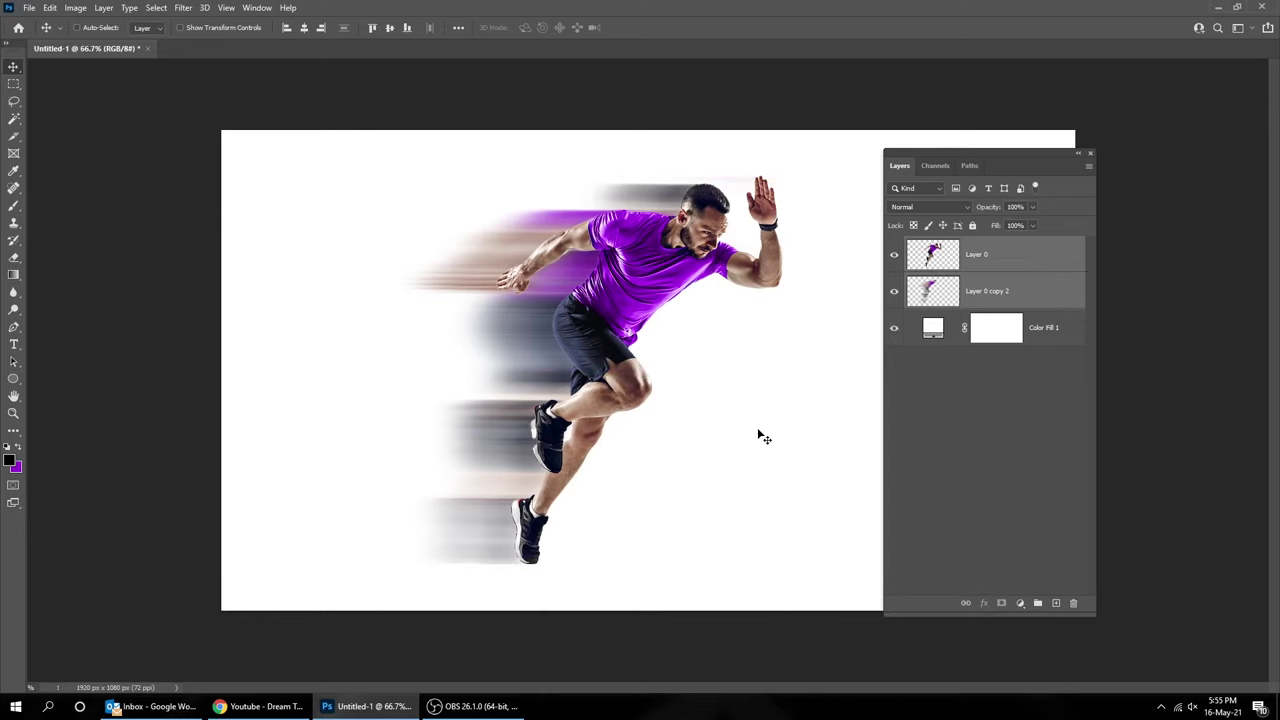
{"action": "key", "text": "Tab"}
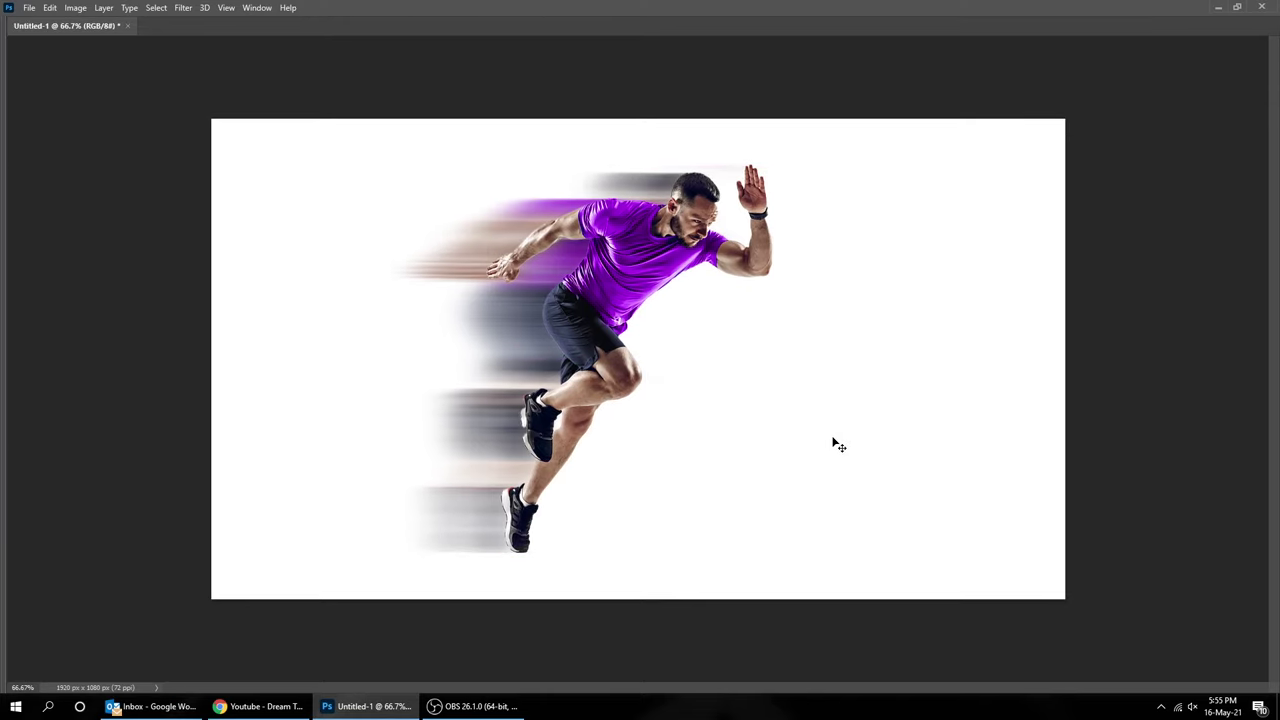
{"action": "key", "text": "ctrl+plus"}
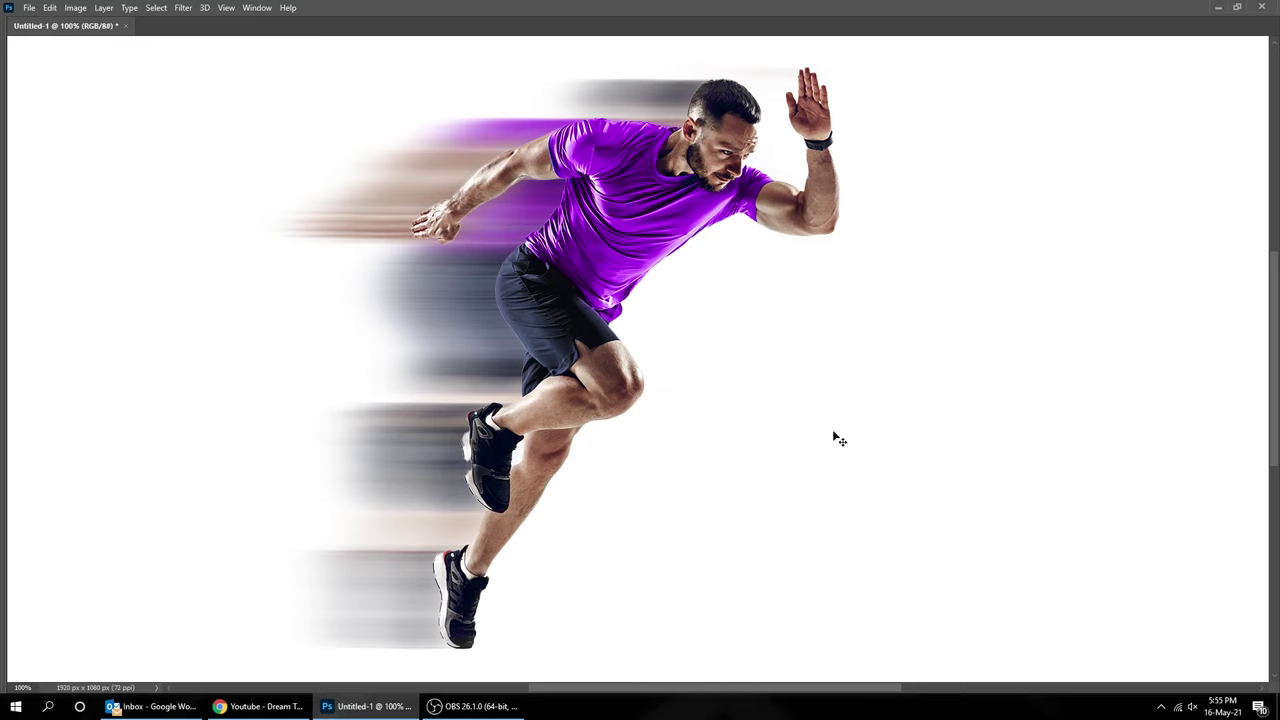